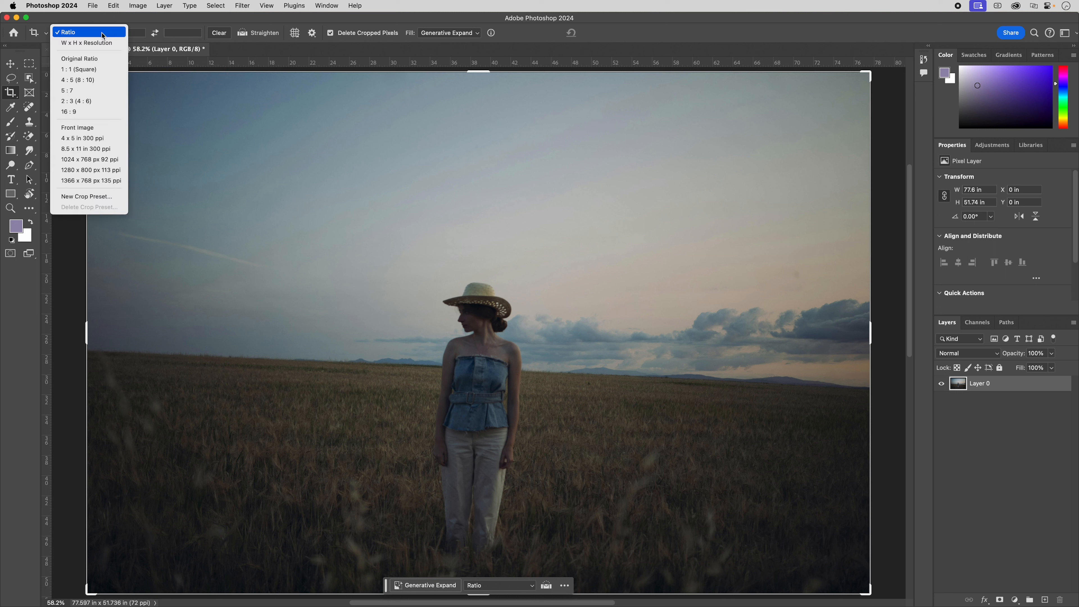
Step: Constrain the crop to the 1:1 (Square) ratio and shrink the crop box from its upper-left corner
{"action": "left_click", "coordinate": [93, 71]}
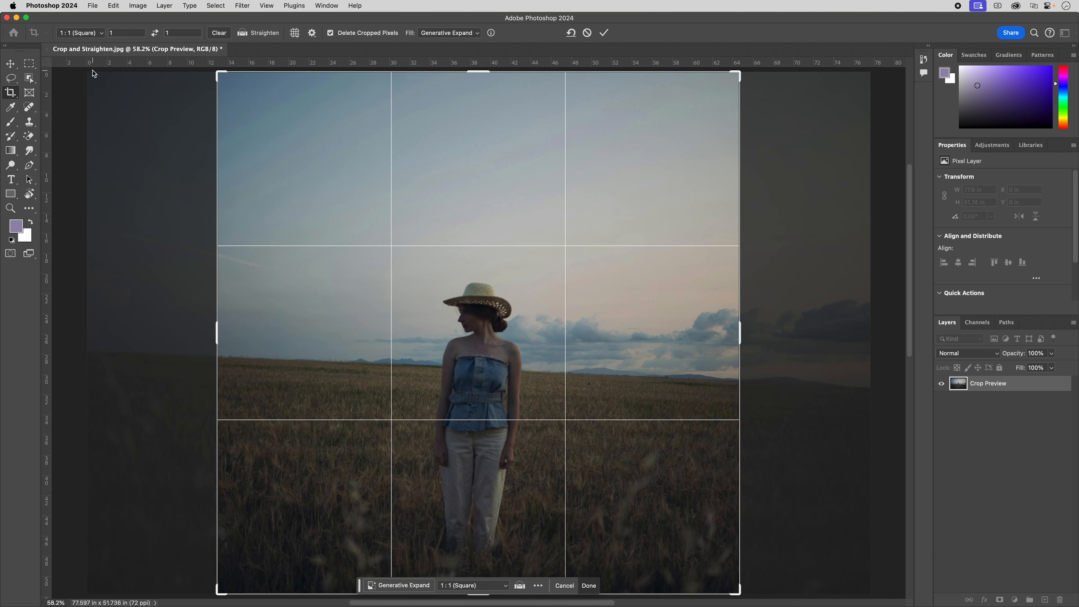
{"action": "left_click_drag", "start_coordinate": [216, 72], "coordinate": [282, 146]}
Step: Set the crop to the 4 x 5 in 300 ppi preset swapped to landscape, and shift the photo so the woman stands on the right third line
{"action": "left_click", "coordinate": [101, 34]}
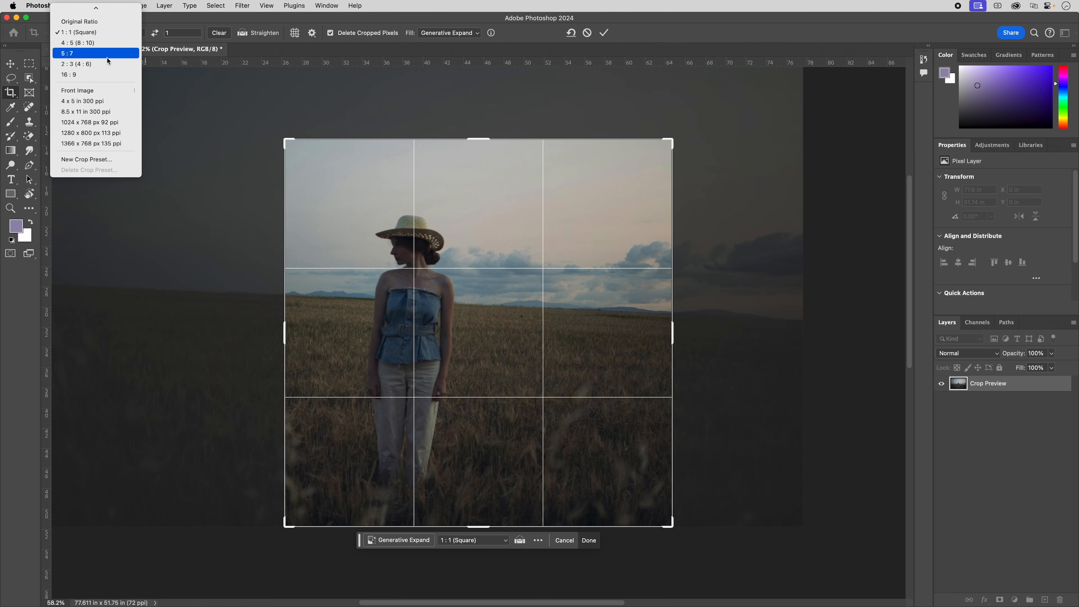
{"action": "mouse_move", "coordinate": [97, 3]}
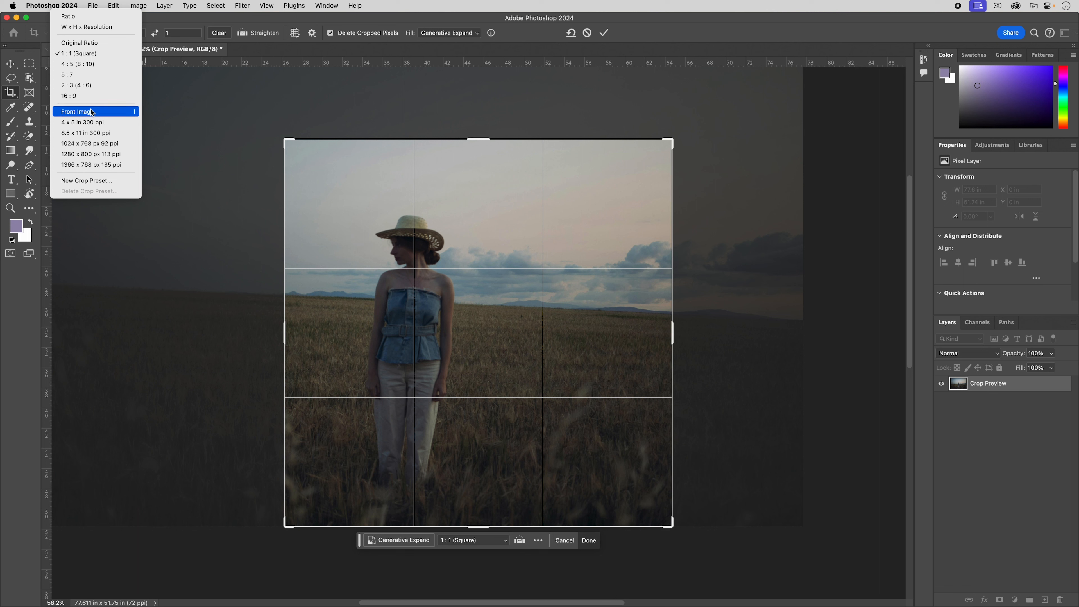
{"action": "left_click", "coordinate": [83, 123]}
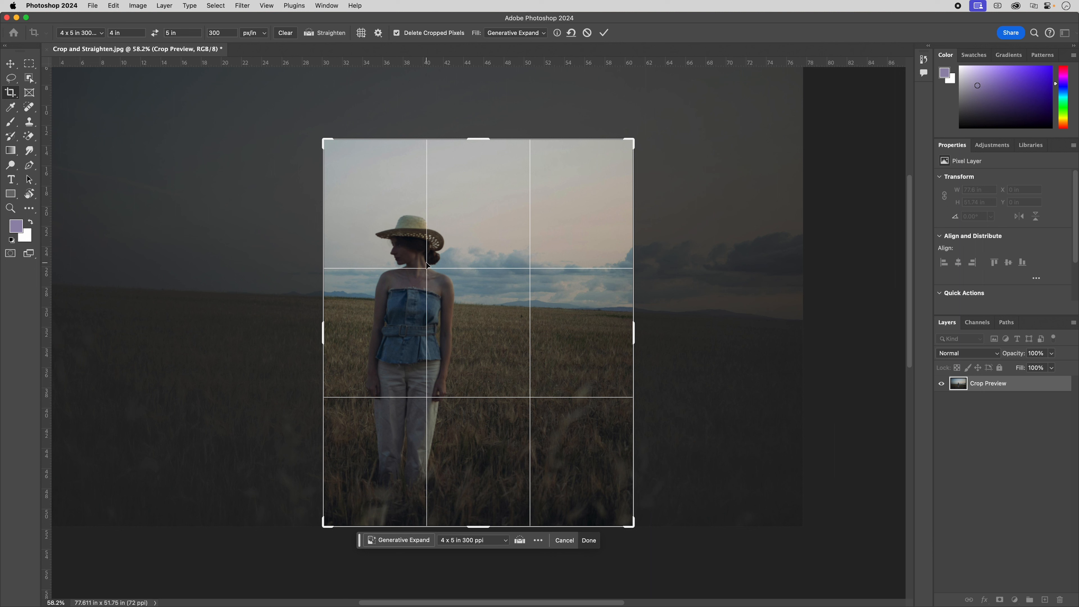
{"action": "left_click", "coordinate": [155, 33]}
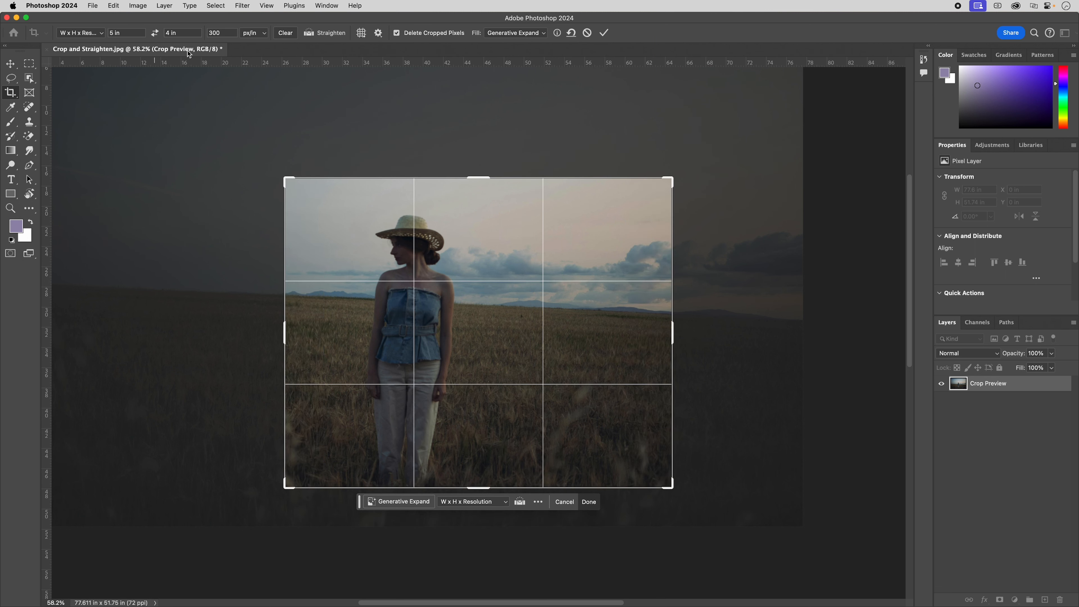
{"action": "left_click_drag", "start_coordinate": [389, 235], "coordinate": [509, 234]}
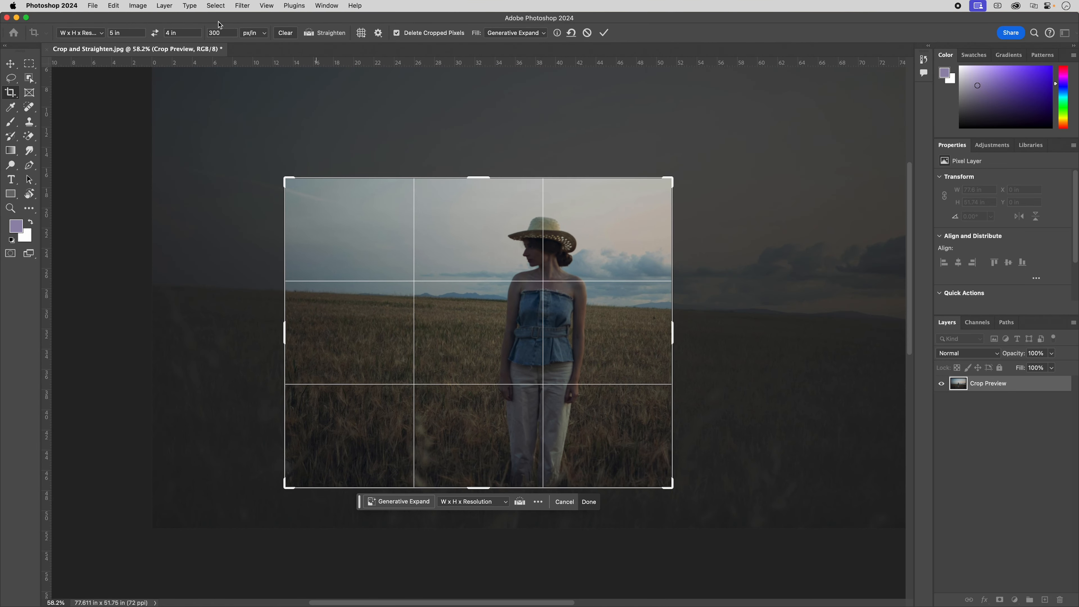
Step: Clear the crop's width, height and resolution values and enlarge the crop box freely to include more sky and field
{"action": "double_click", "coordinate": [228, 33]}
{"action": "key", "text": "BackSpace"}
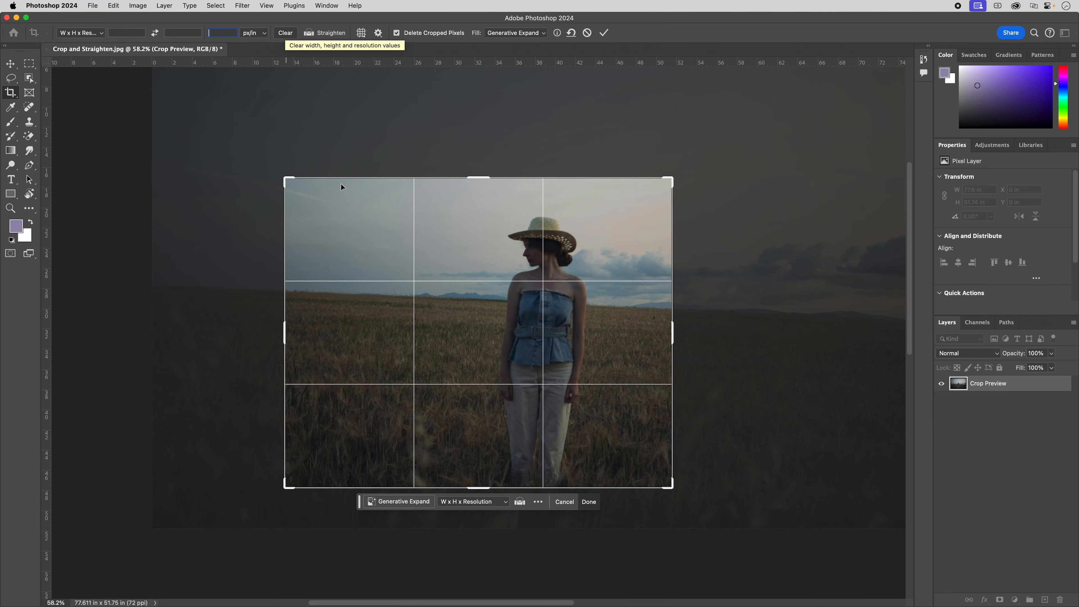
{"action": "left_click_drag", "start_coordinate": [285, 179], "coordinate": [246, 177]}
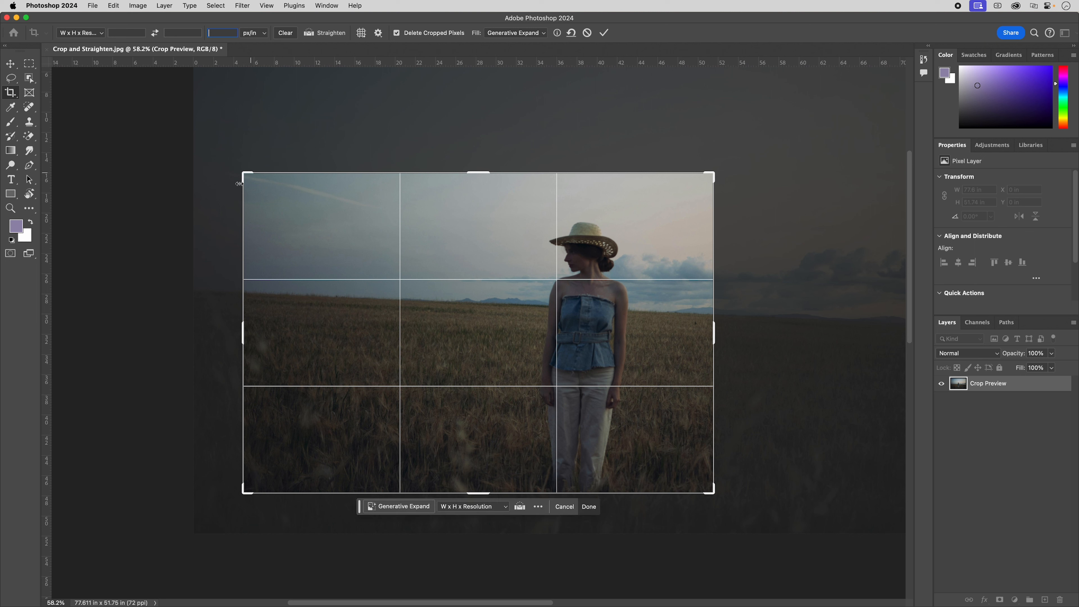
{"action": "left_click_drag", "start_coordinate": [247, 174], "coordinate": [219, 112]}
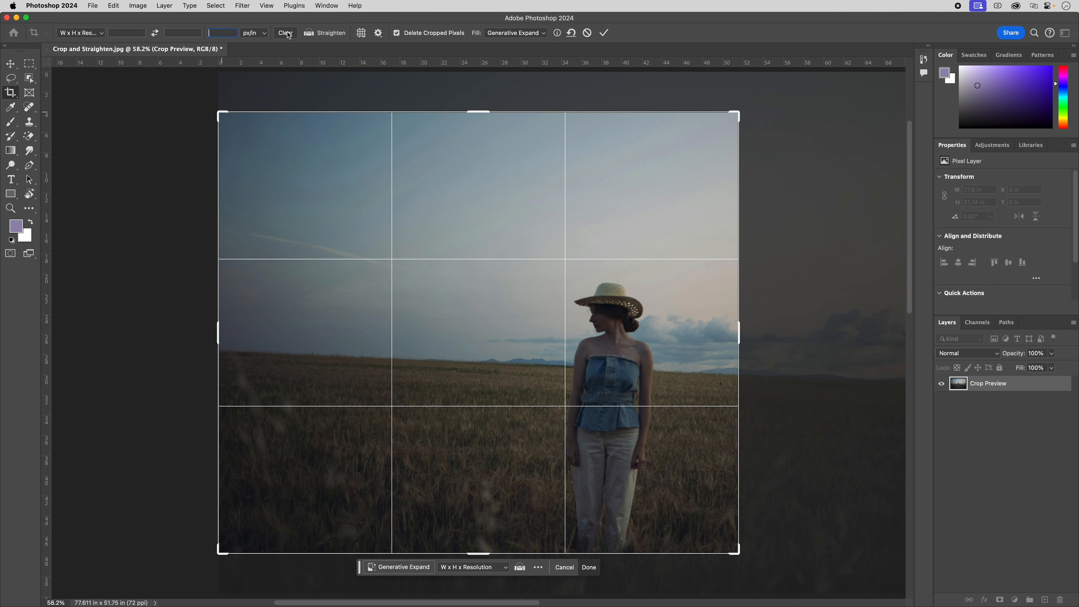
Step: Try straightening the photo along the sloping horizon and undo the rotation
{"action": "left_click", "coordinate": [310, 35]}
{"action": "left_click_drag", "start_coordinate": [224, 351], "coordinate": [898, 385]}
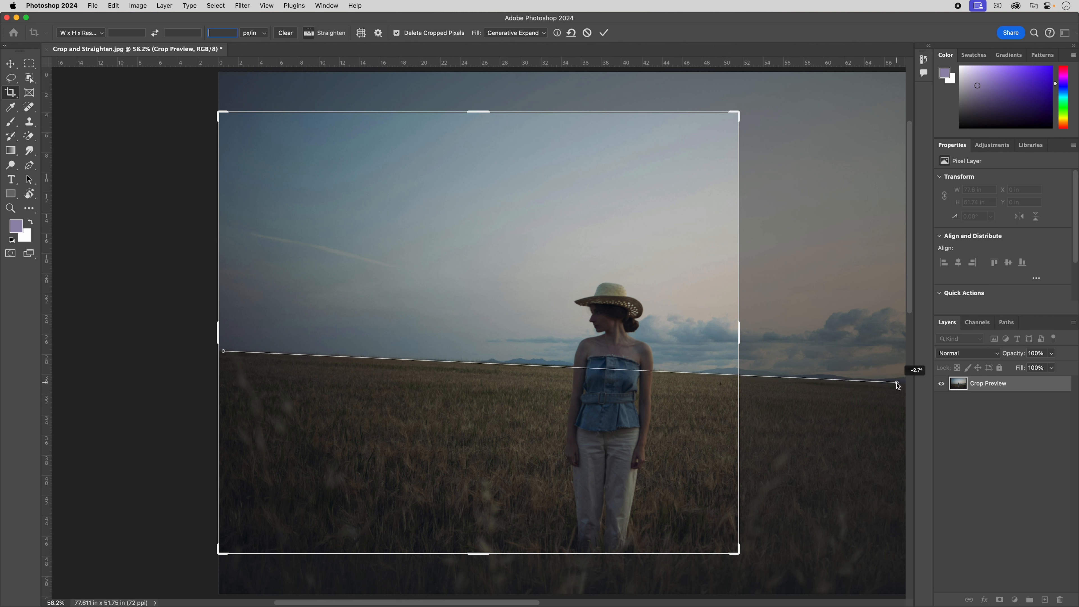
{"action": "left_click_drag", "start_coordinate": [898, 385], "coordinate": [898, 385]}
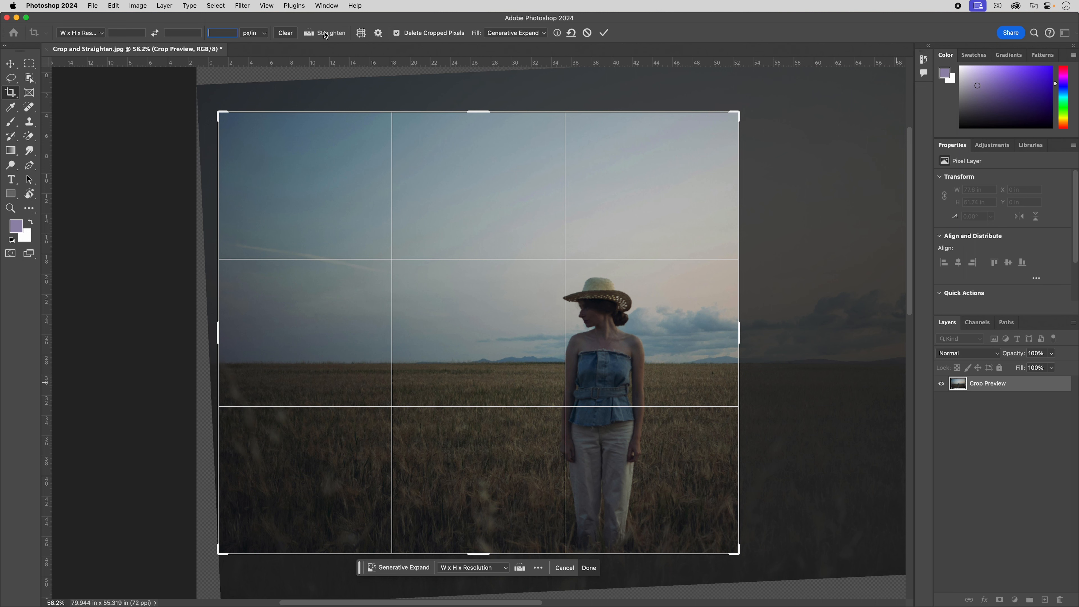
{"action": "key", "text": "super+z"}
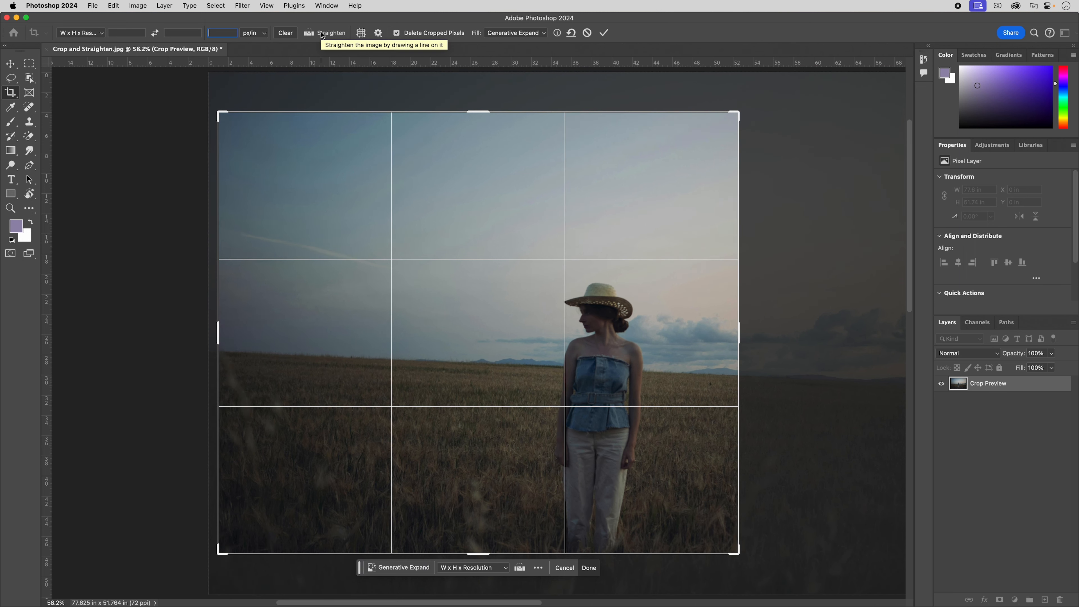
Step: Set the crop overlay to Golden Spiral and reframe to about 51 by 30 in with the spiral's center on the woman's face
{"action": "left_click", "coordinate": [362, 34]}
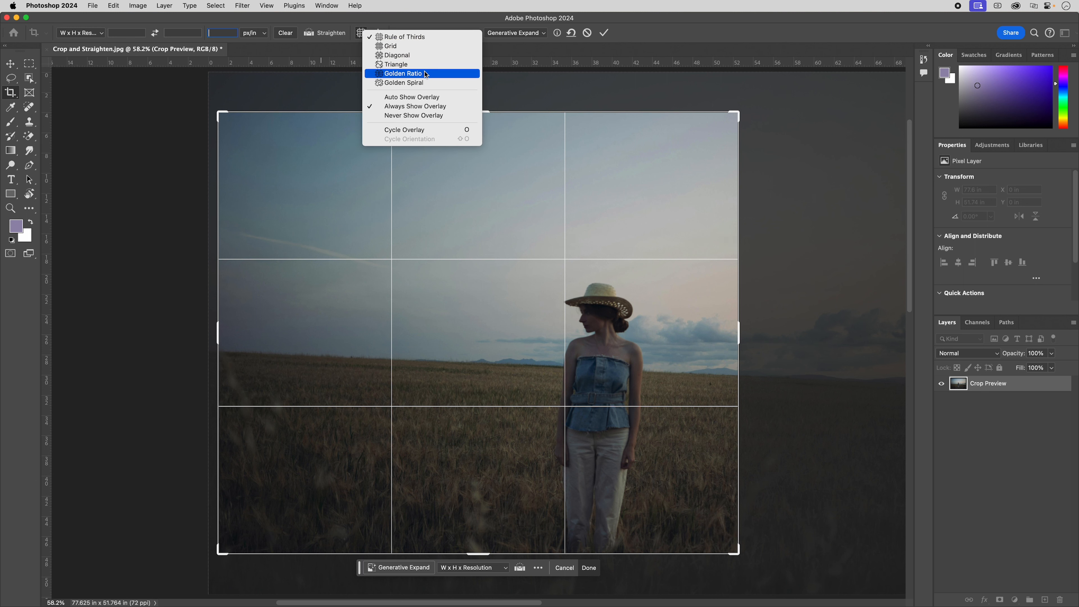
{"action": "left_click", "coordinate": [424, 83]}
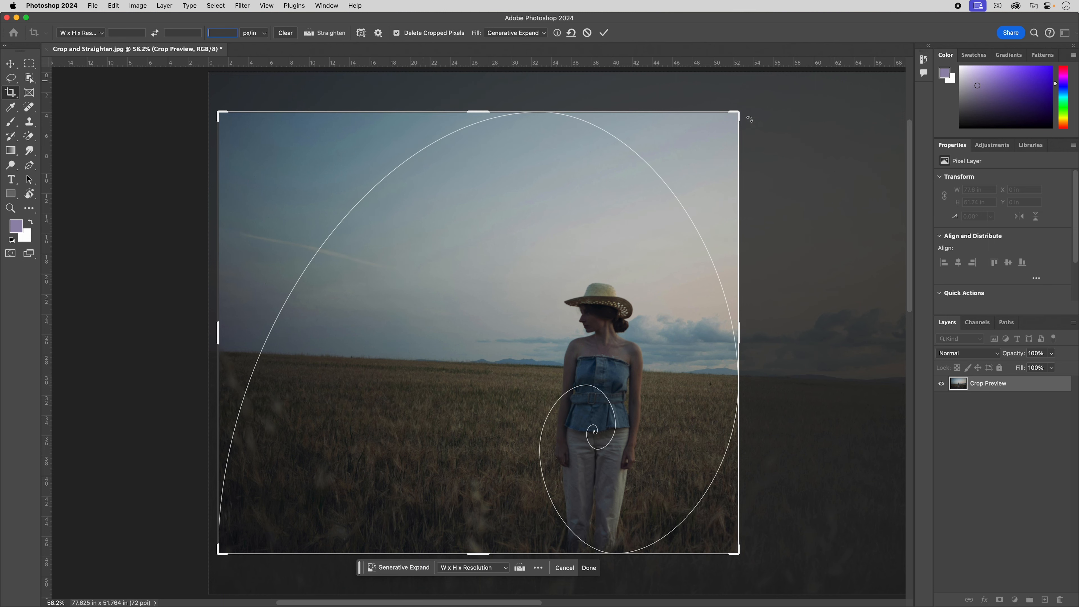
{"action": "left_click_drag", "start_coordinate": [739, 112], "coordinate": [730, 193]}
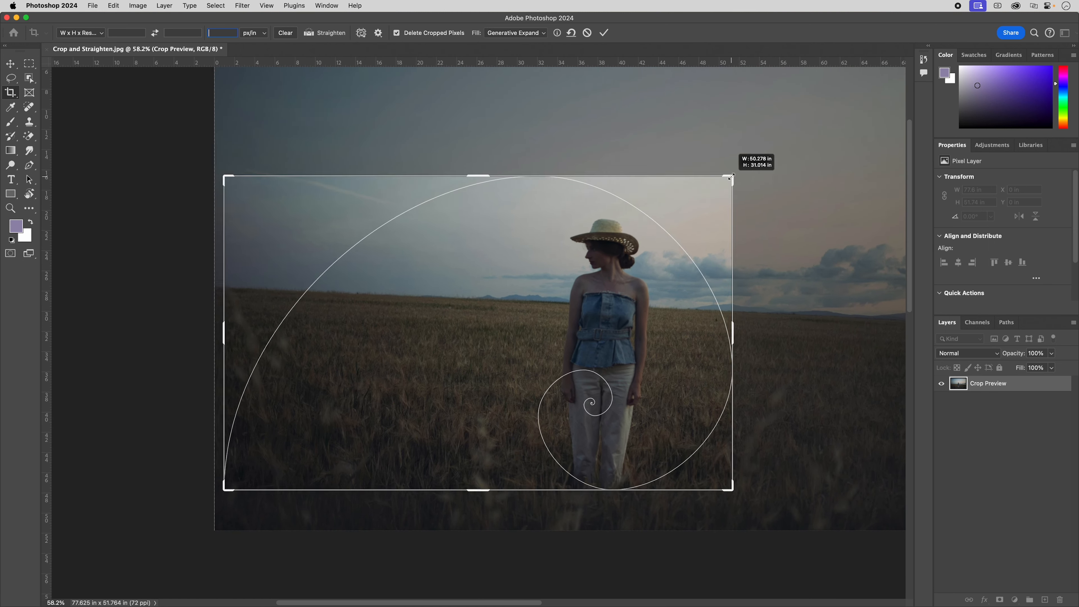
{"action": "left_click_drag", "start_coordinate": [437, 350], "coordinate": [426, 495]}
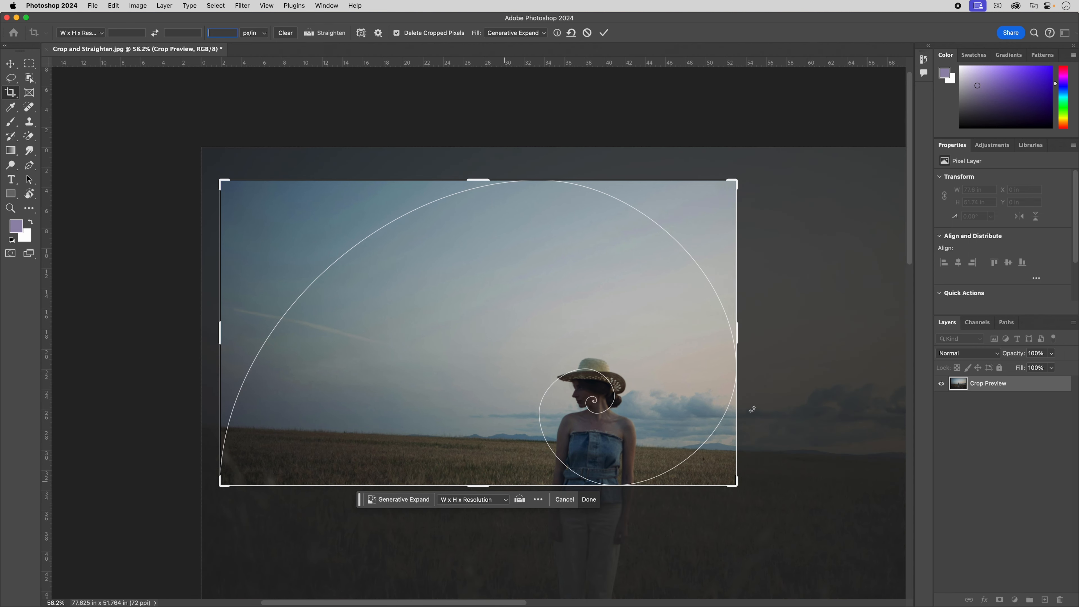
Step: Straighten the photo along the horizon and apply the crop
{"action": "left_click", "coordinate": [310, 34]}
{"action": "left_click_drag", "start_coordinate": [234, 429], "coordinate": [718, 449]}
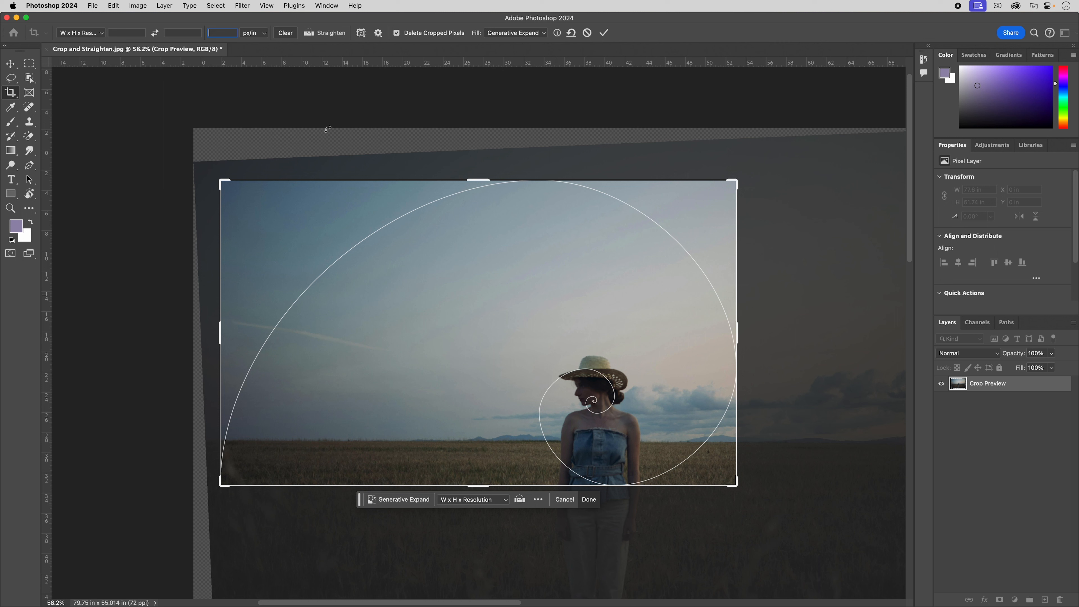
{"action": "left_click", "coordinate": [604, 34]}
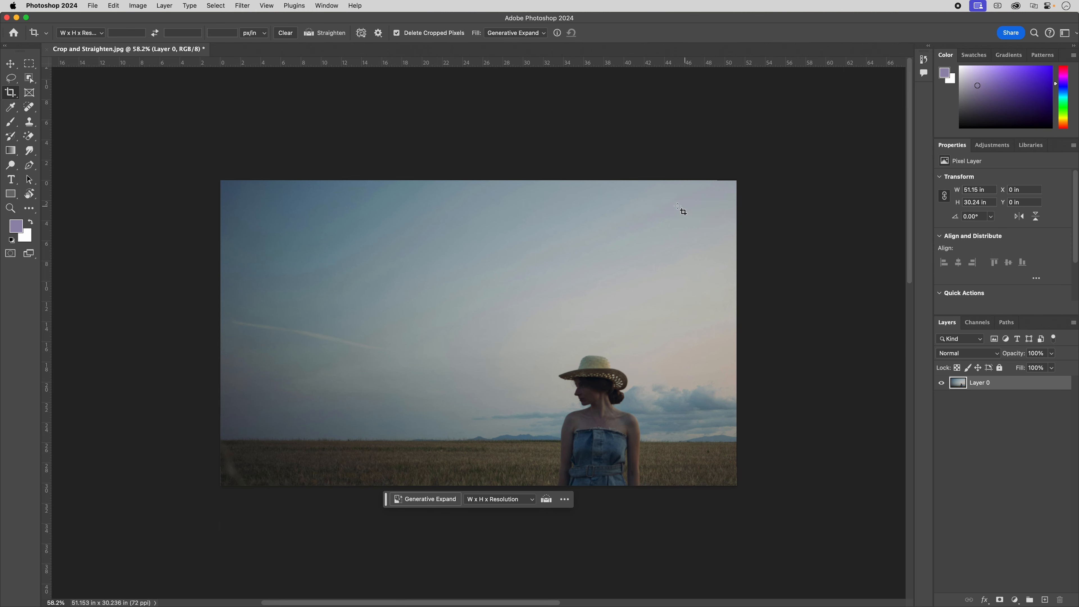
Step: Move the cropped layer about 14 in to the right to reveal its edges, and undo both the move and the crop
{"action": "left_click", "coordinate": [10, 63]}
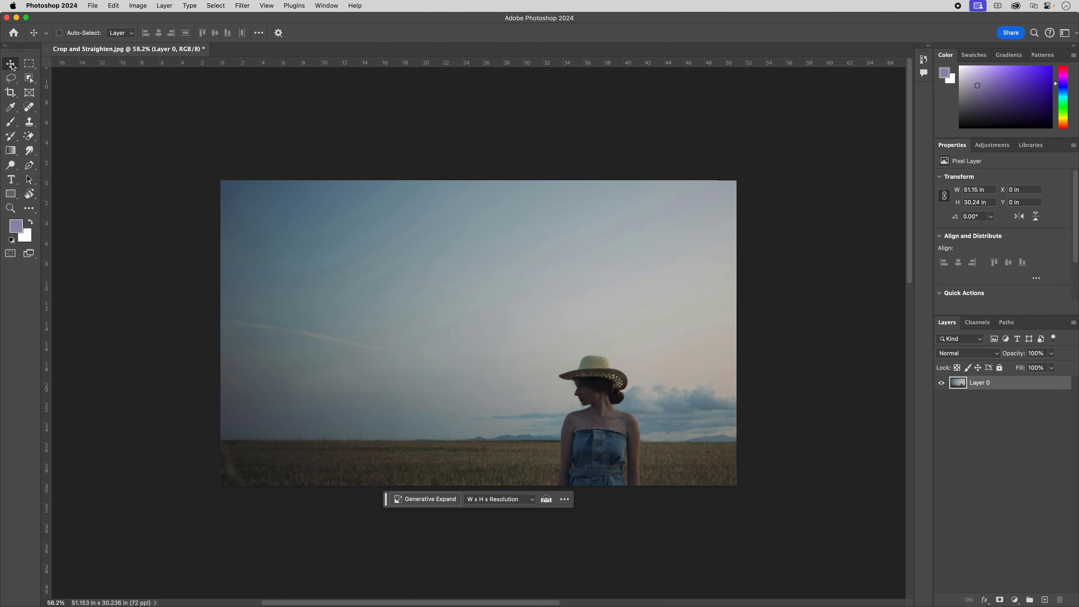
{"action": "left_click_drag", "start_coordinate": [454, 304], "coordinate": [597, 311]}
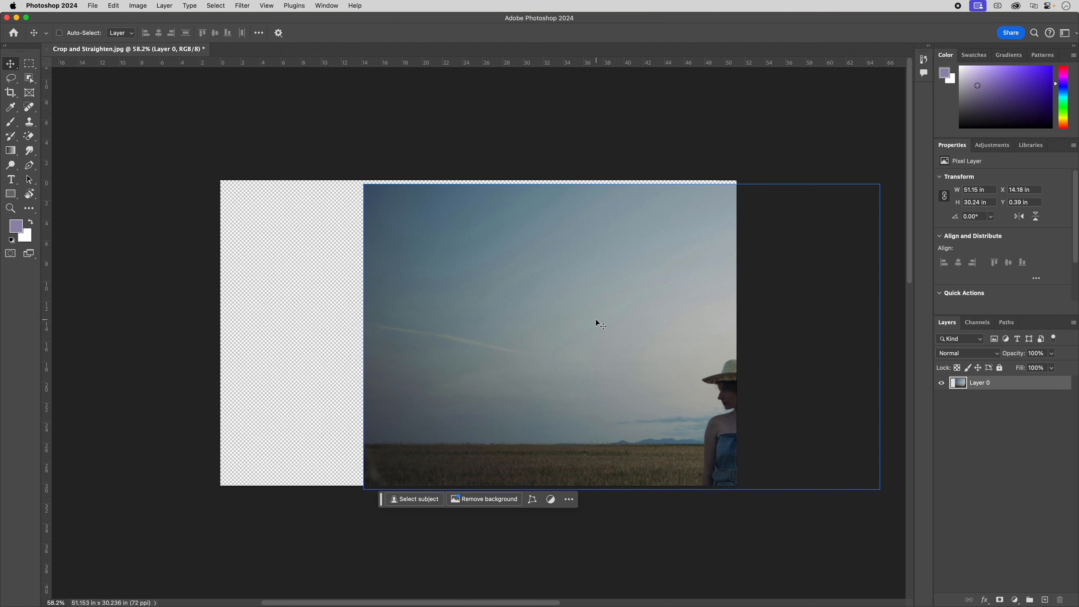
{"action": "key", "text": "super+z"}
{"action": "key", "text": "super+z"}
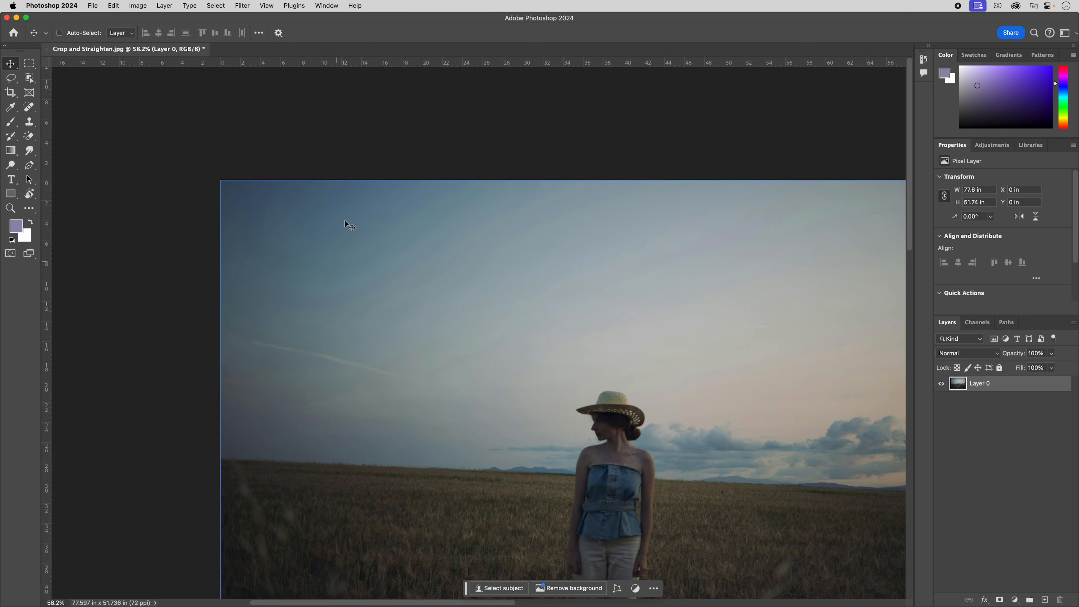
{"action": "key", "text": "super+0"}
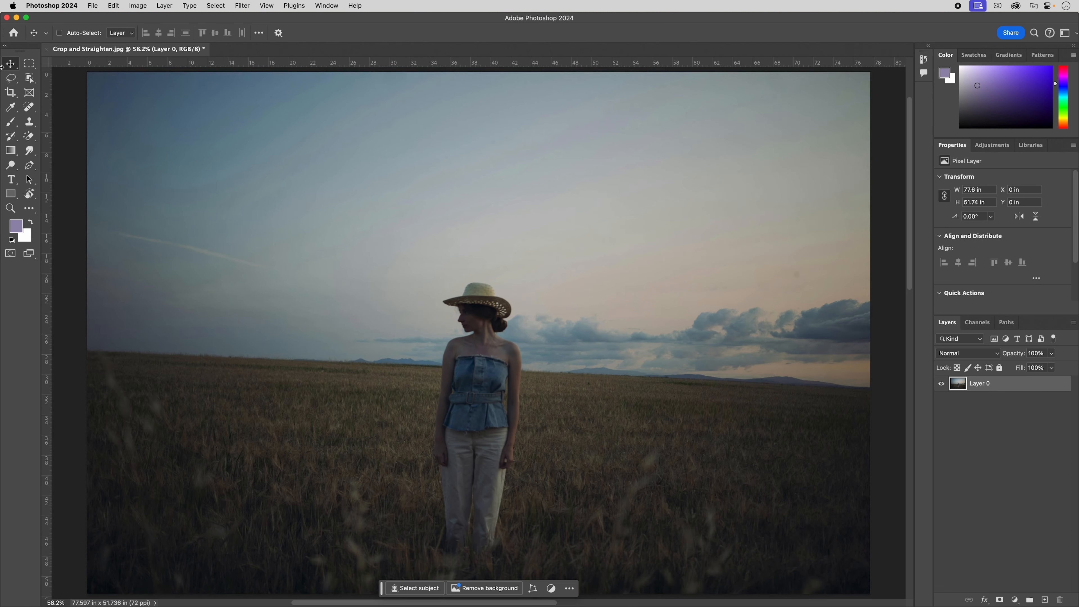
Step: Crop the photo to about 40 by 27 in around the woman's upper body with Delete Cropped Pixels turned off
{"action": "left_click", "coordinate": [10, 92]}
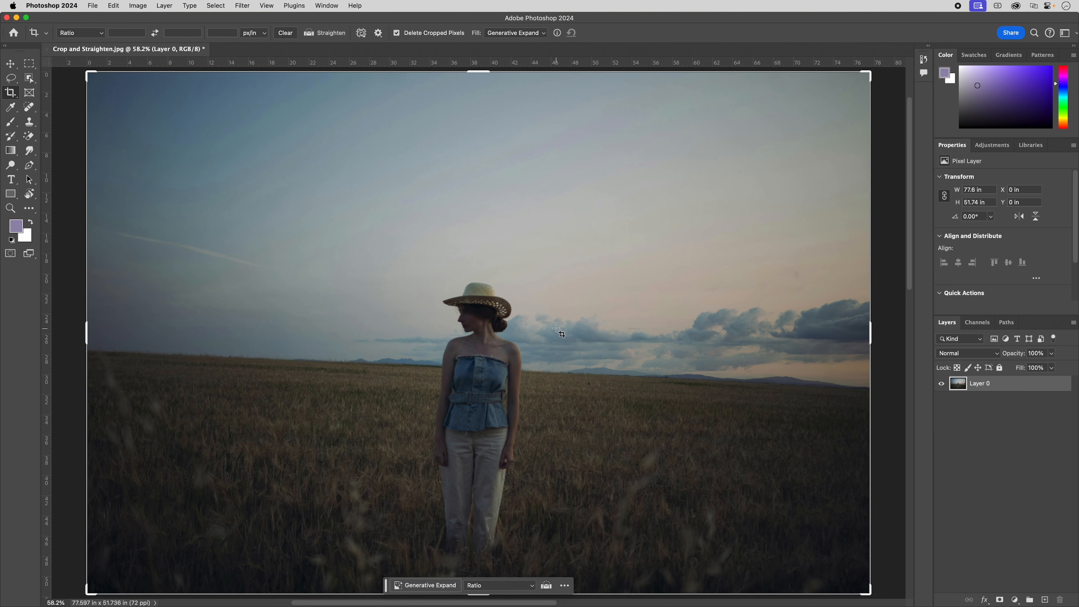
{"action": "left_click_drag", "start_coordinate": [866, 592], "coordinate": [743, 492]}
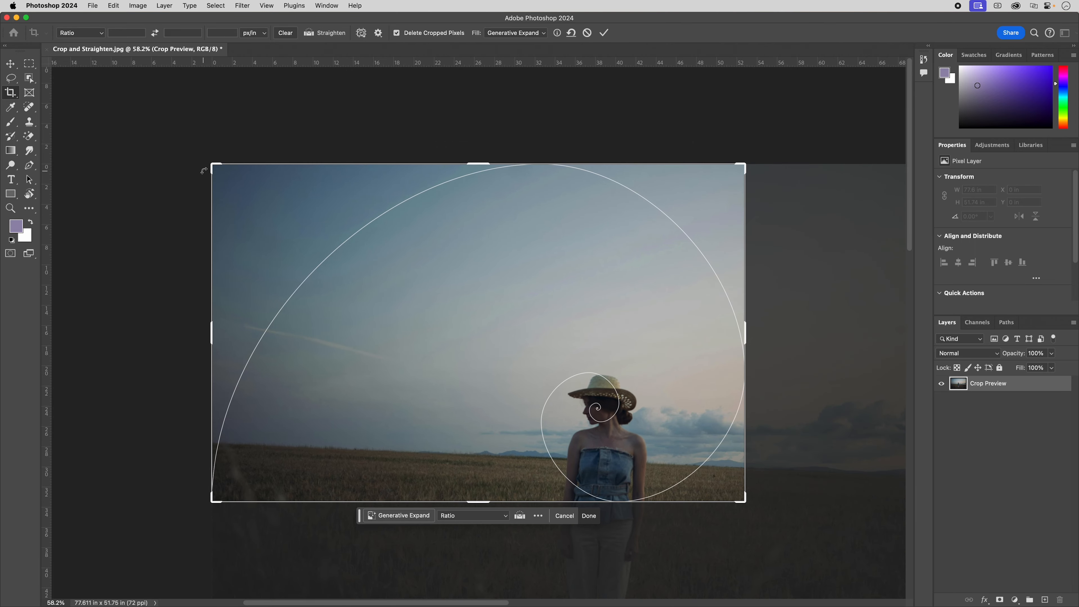
{"action": "left_click_drag", "start_coordinate": [213, 166], "coordinate": [278, 201]}
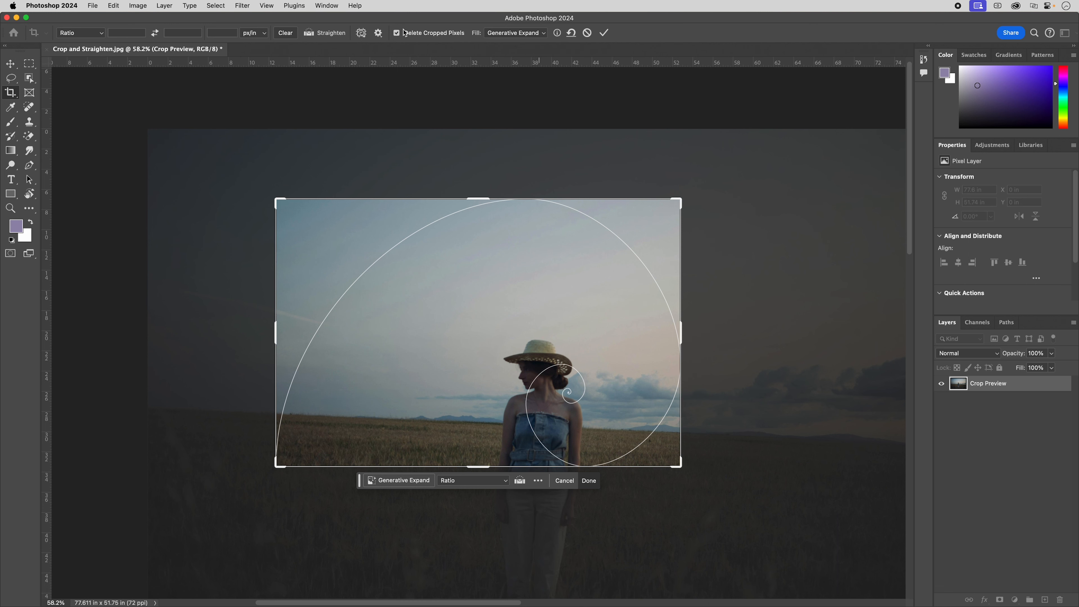
{"action": "left_click", "coordinate": [396, 33]}
{"action": "left_click", "coordinate": [605, 34]}
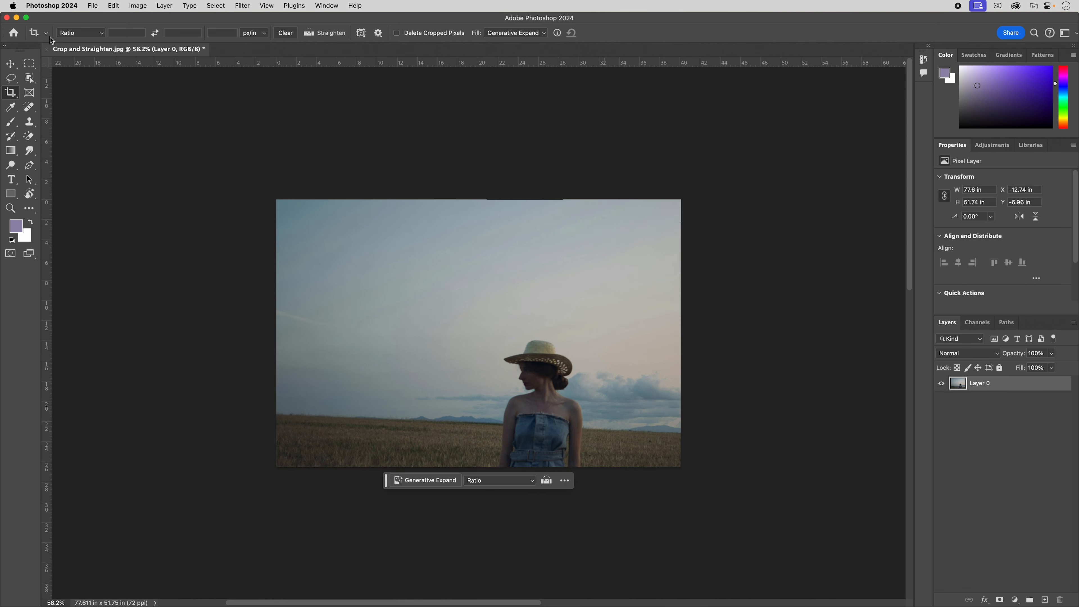
Step: Reposition the layer within the cropped canvas using the Move tool, and undo the moves and the crop
{"action": "left_click", "coordinate": [11, 63]}
{"action": "left_click_drag", "start_coordinate": [419, 327], "coordinate": [391, 257]}
{"action": "left_click_drag", "start_coordinate": [595, 384], "coordinate": [499, 360]}
{"action": "left_click_drag", "start_coordinate": [344, 275], "coordinate": [494, 313]}
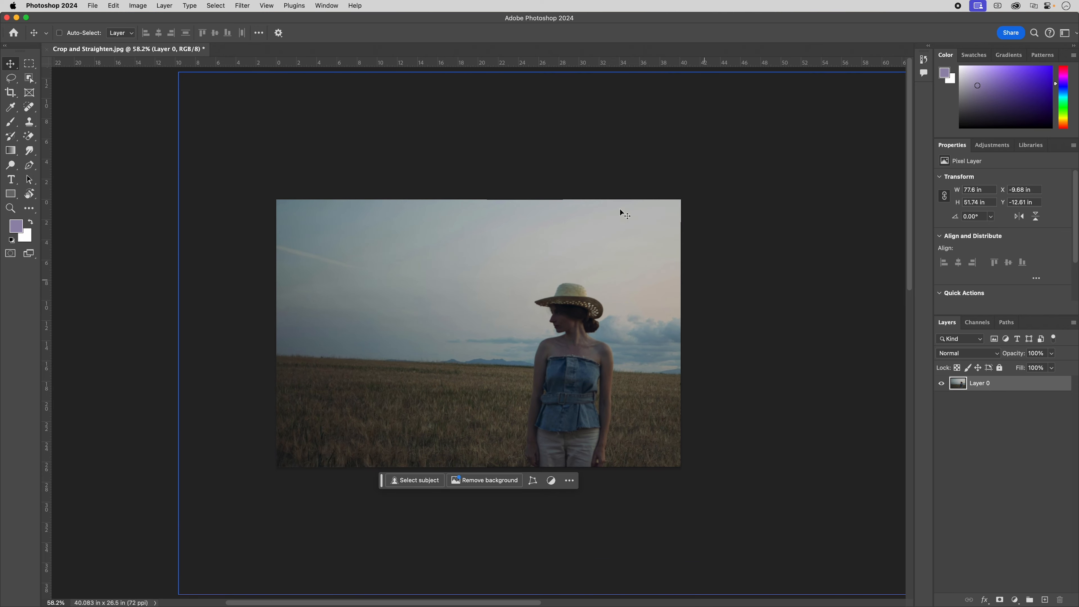
{"action": "key", "text": "super+z"}
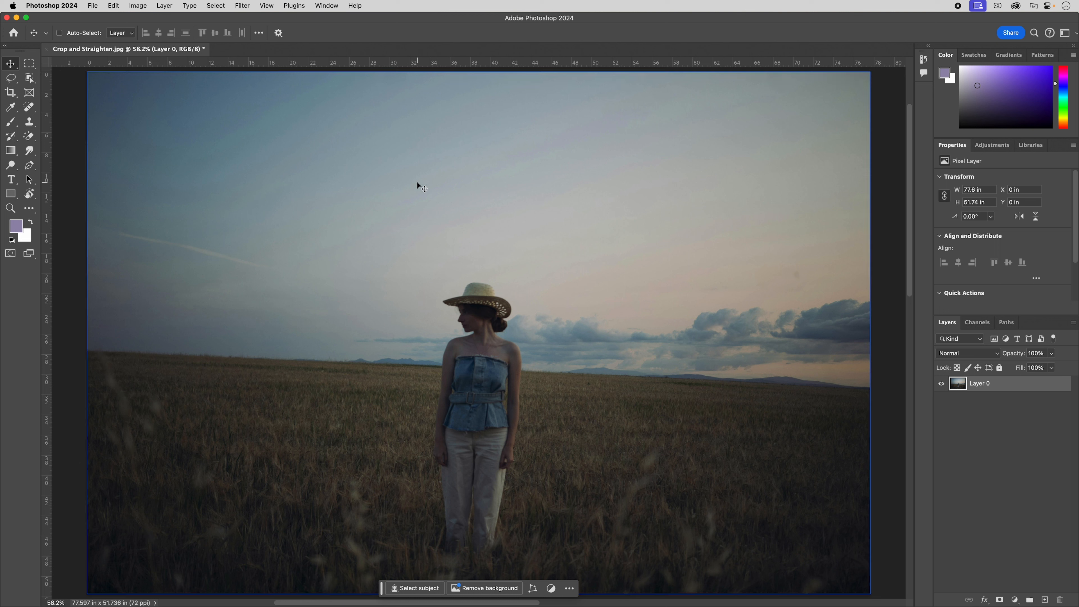
Step: Straighten the full photo with the Crop tool by drawing a line along the horizon
{"action": "left_click", "coordinate": [10, 93]}
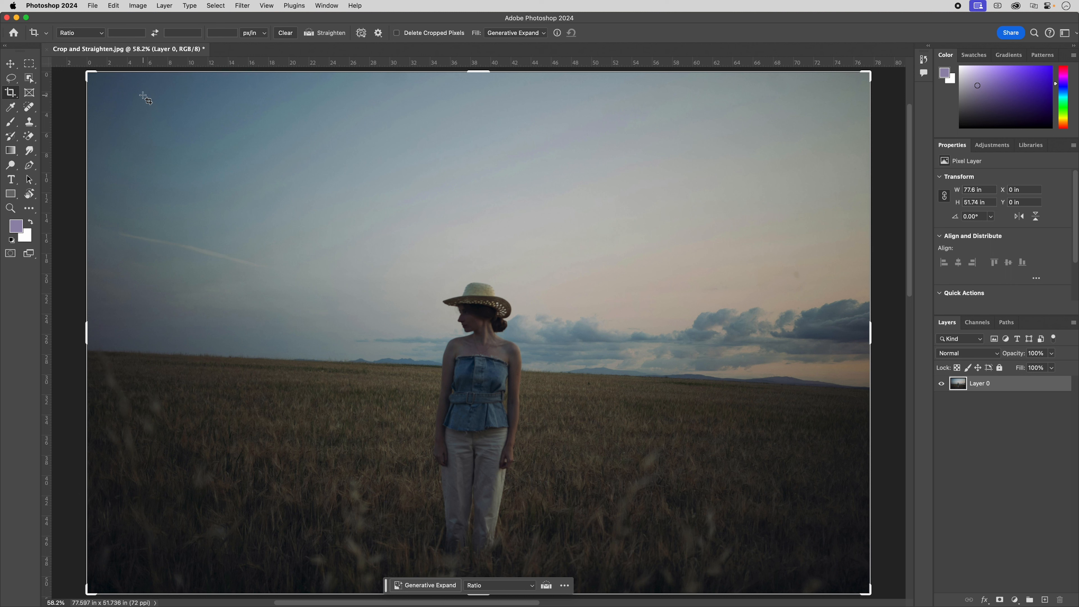
{"action": "left_click", "coordinate": [320, 34]}
{"action": "left_click_drag", "start_coordinate": [106, 351], "coordinate": [790, 380]}
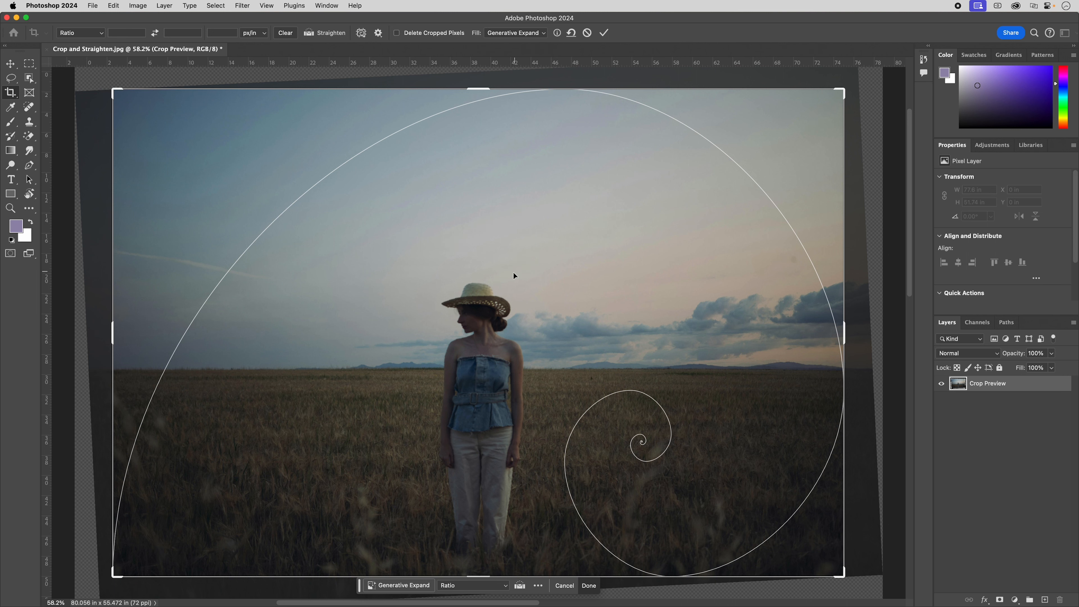
Step: Extend the crop box's upper-left corner outward past the rotated photo's edges to include empty canvas
{"action": "left_click", "coordinate": [495, 298], "text": "alt+super"}
{"action": "left_click", "coordinate": [498, 310], "text": "alt+super"}
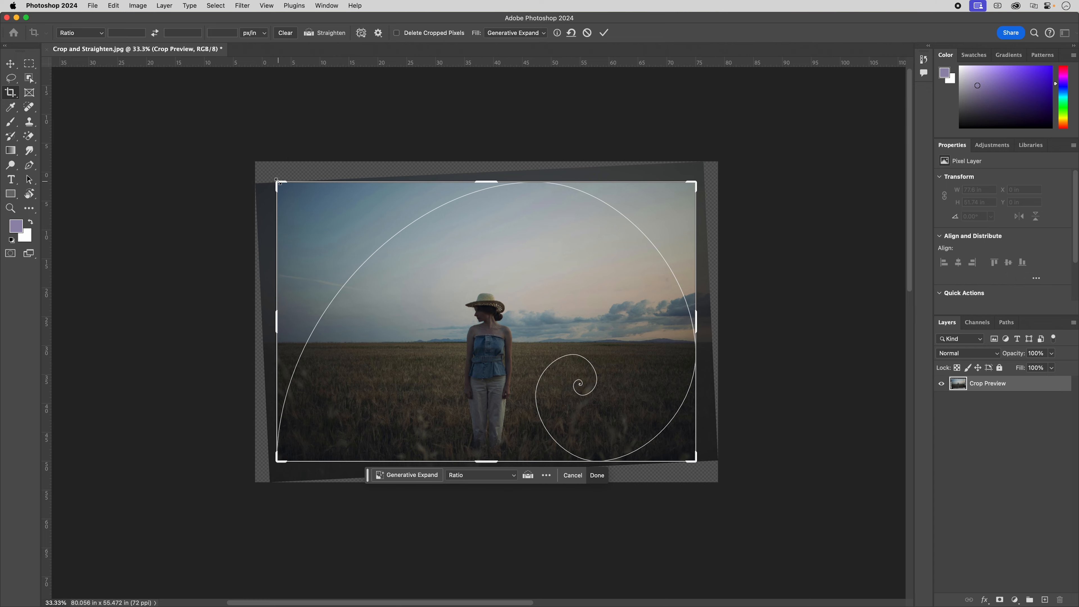
{"action": "left_click_drag", "start_coordinate": [277, 181], "coordinate": [253, 164]}
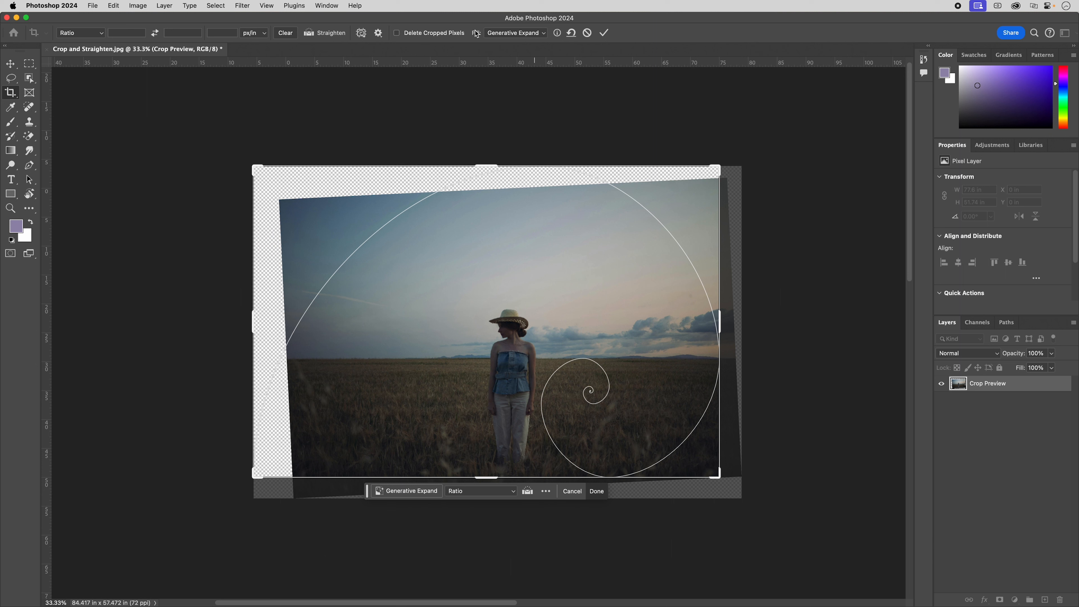
Step: Select Generative Expand as the crop fill and turn on Delete Cropped Pixels
{"action": "left_click", "coordinate": [516, 34]}
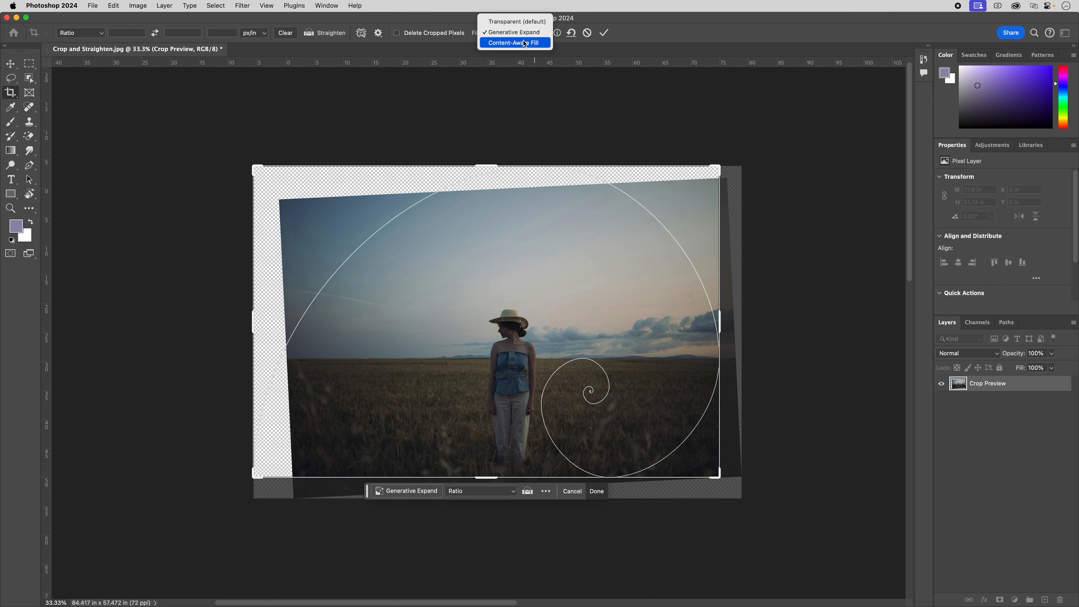
{"action": "left_click", "coordinate": [517, 34]}
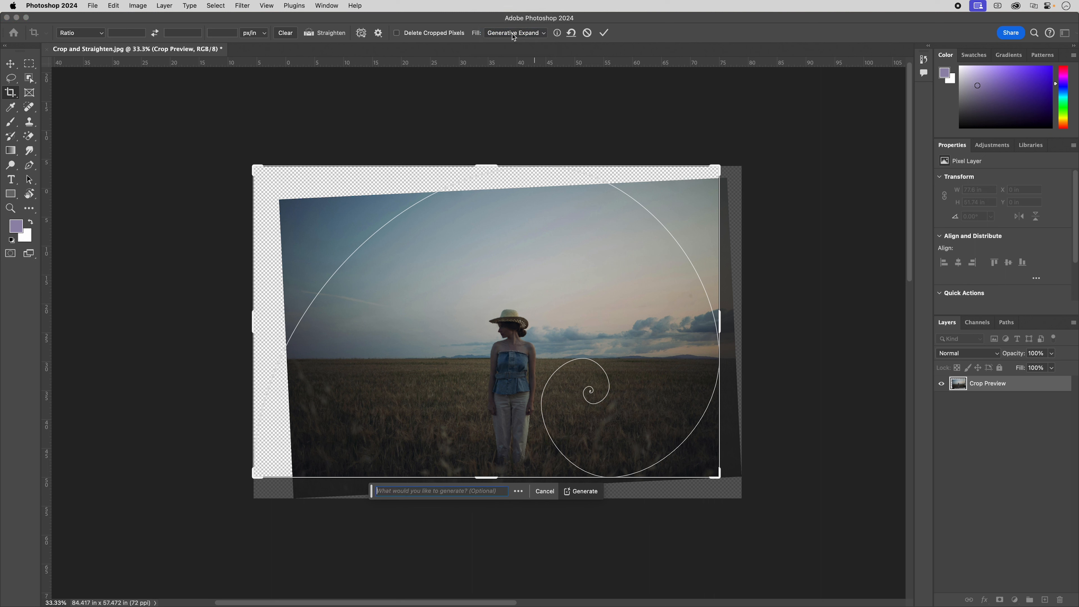
{"action": "left_click", "coordinate": [397, 33]}
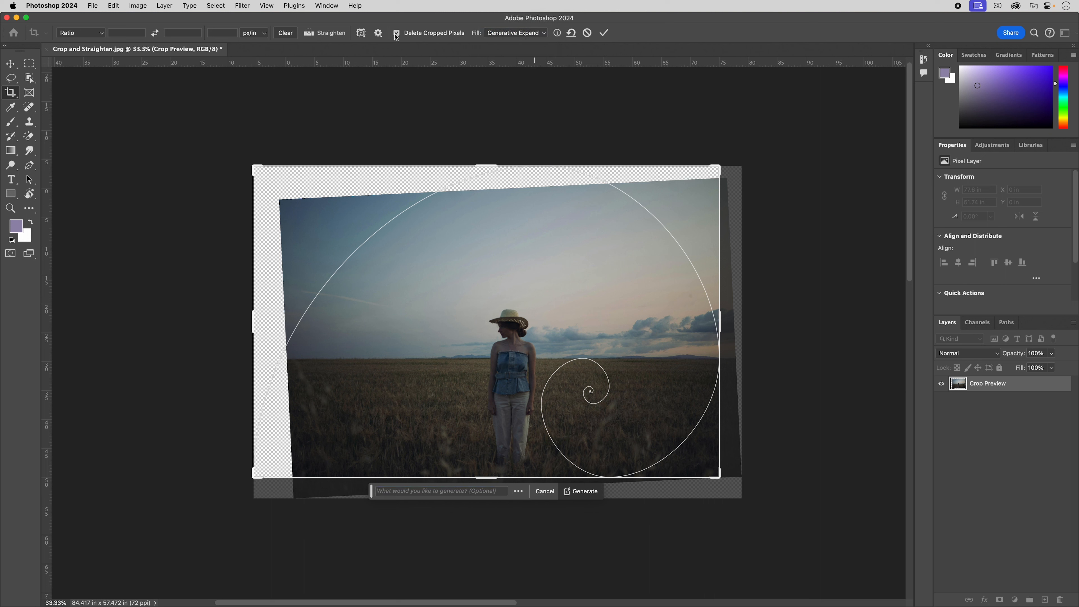
Step: Apply the Generative Expand crop to the straightened photo and merge its second variation down into the photo layer
{"action": "left_click", "coordinate": [605, 33]}
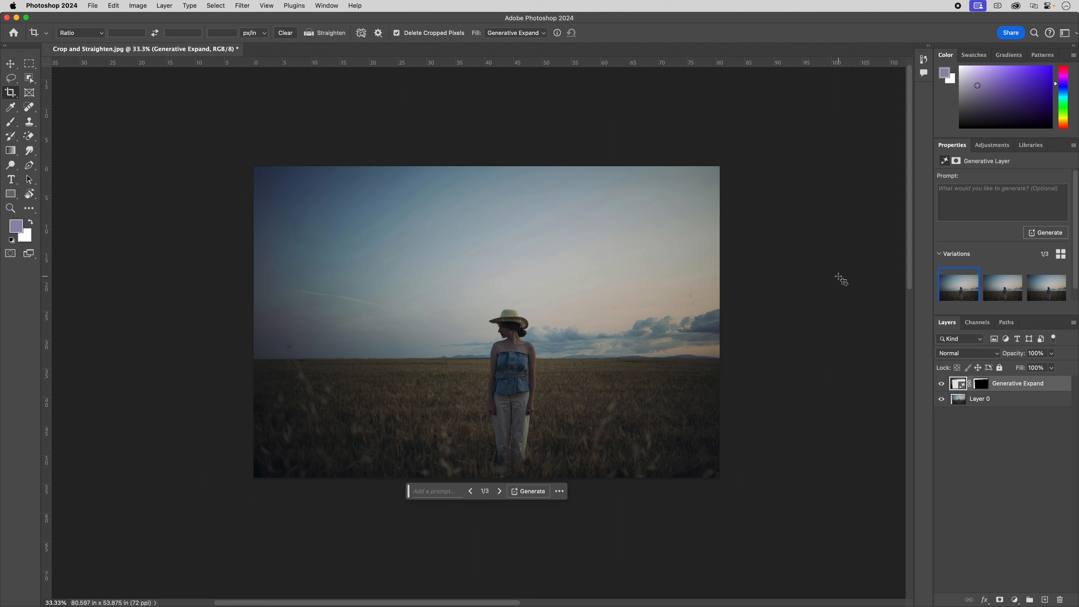
{"action": "mouse_move", "coordinate": [1000, 290]}
{"action": "left_click", "coordinate": [1037, 290]}
{"action": "left_click", "coordinate": [974, 291]}
{"action": "left_click", "coordinate": [1001, 291]}
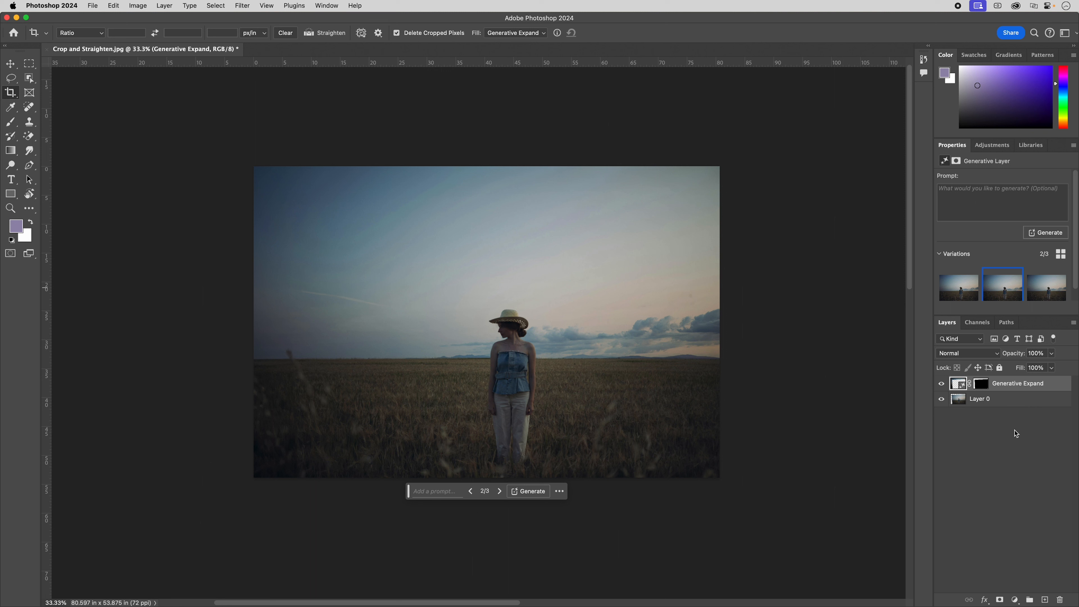
{"action": "key", "text": "super+e"}
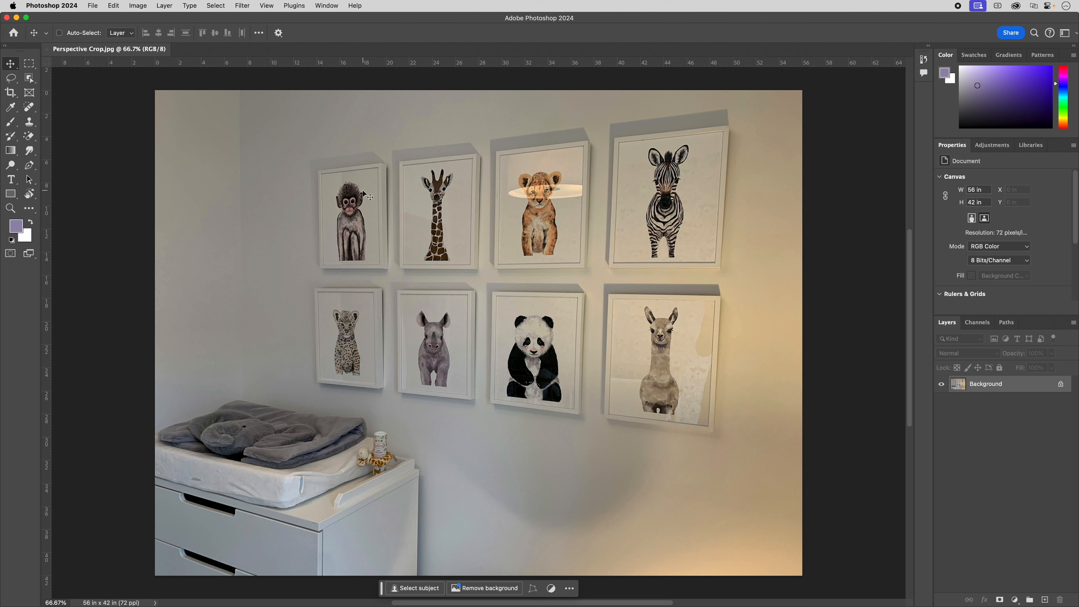
Step: Draw a Perspective Crop over the eight framed animal prints and align its four corners with the outer frames' corners
{"action": "left_click", "coordinate": [10, 93]}
{"action": "left_click", "coordinate": [68, 101]}
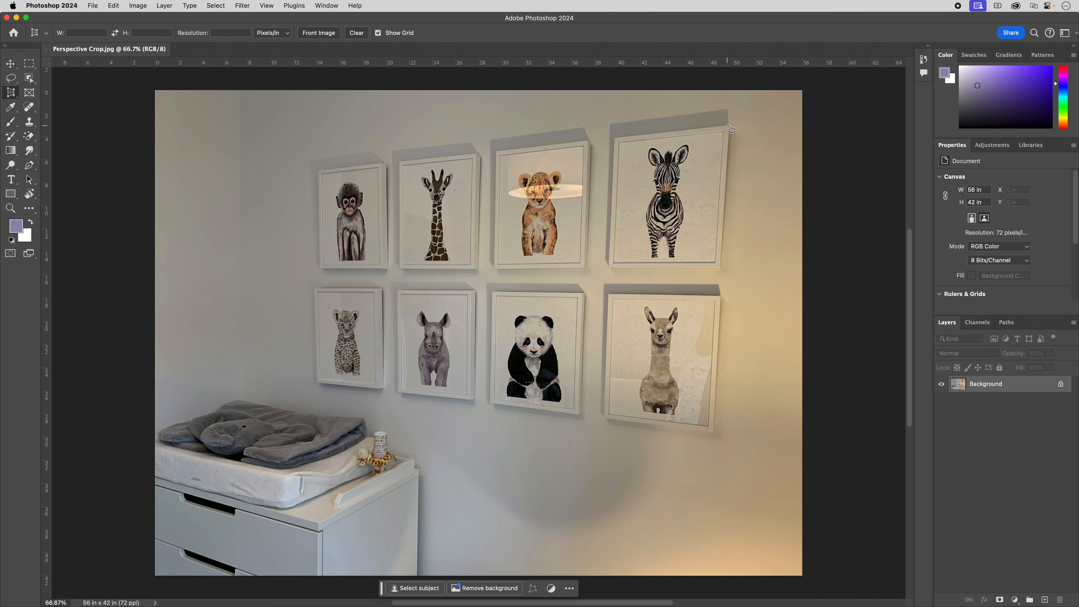
{"action": "left_click_drag", "start_coordinate": [730, 127], "coordinate": [316, 383]}
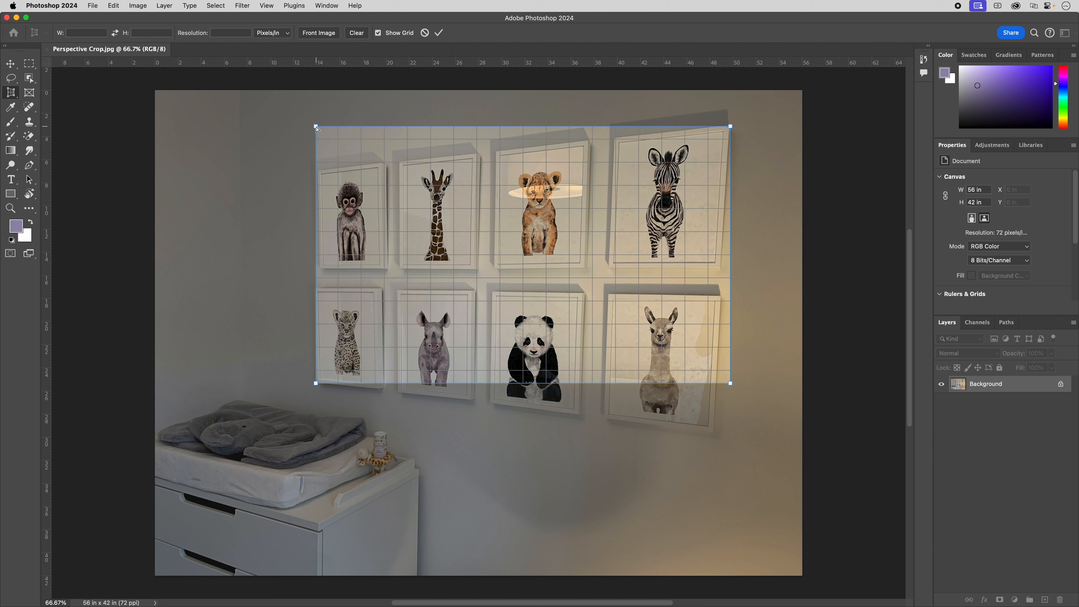
{"action": "left_click_drag", "start_coordinate": [317, 129], "coordinate": [317, 171]}
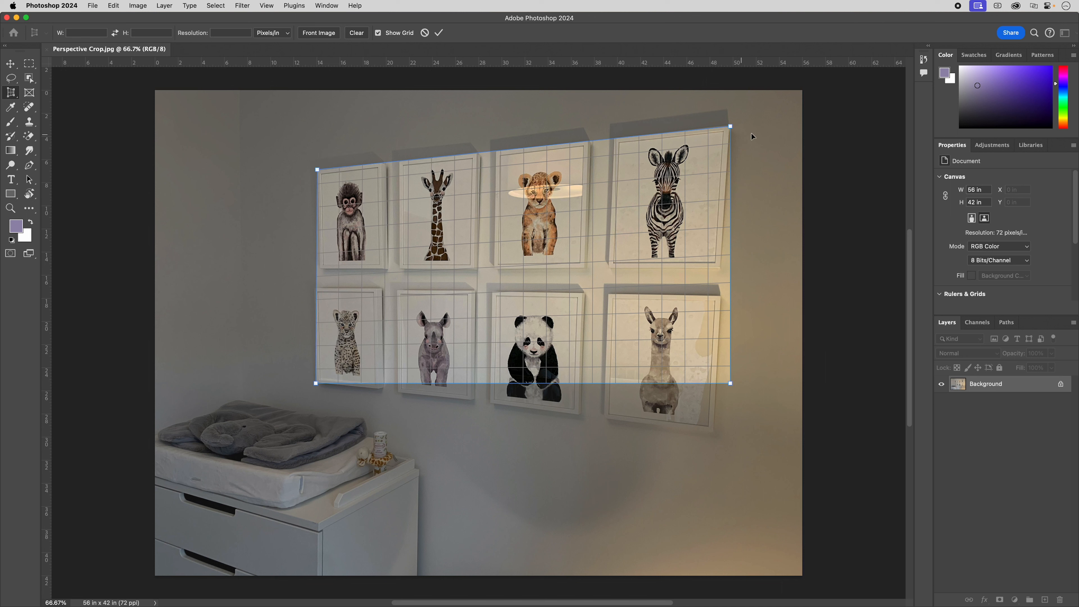
{"action": "left_click_drag", "start_coordinate": [725, 125], "coordinate": [731, 127]}
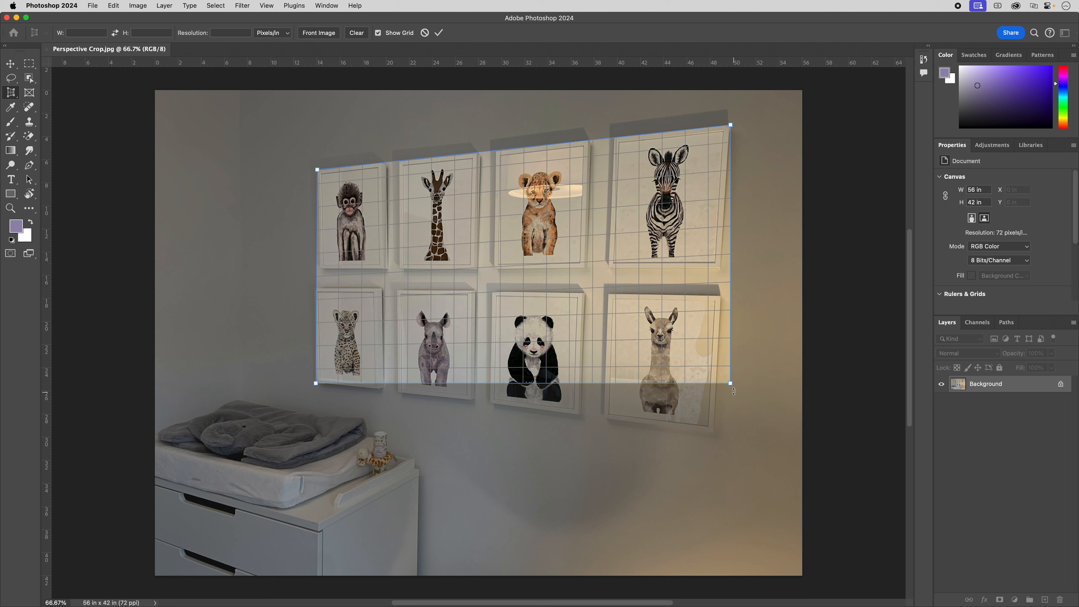
{"action": "left_click_drag", "start_coordinate": [730, 384], "coordinate": [713, 433]}
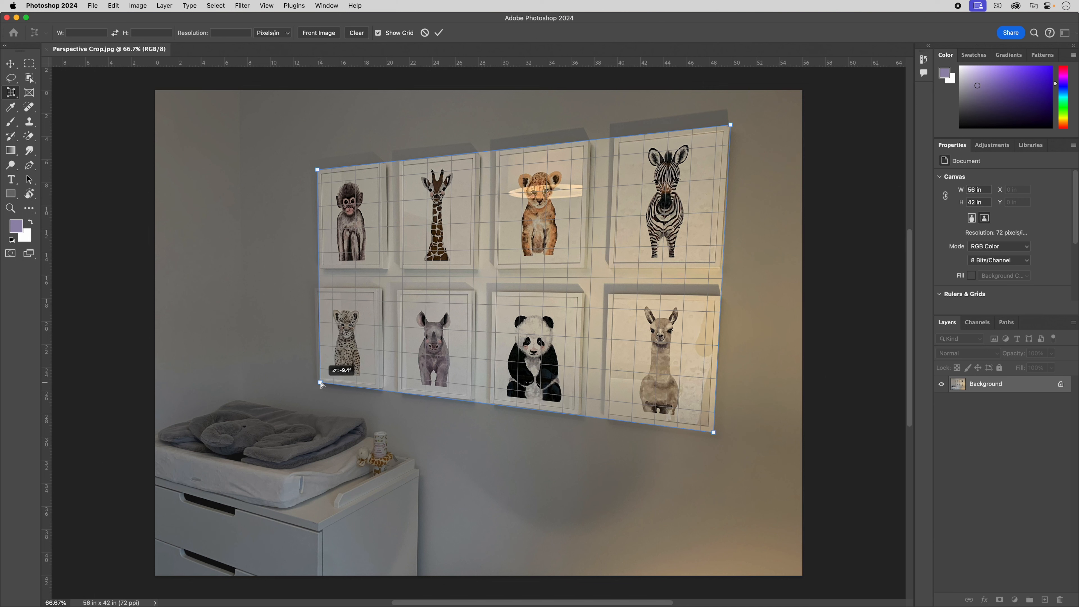
{"action": "mouse_move", "coordinate": [317, 385]}
{"action": "left_mouse_down"}
{"action": "mouse_move", "coordinate": [373, 332]}
{"action": "mouse_move", "coordinate": [373, 302]}
{"action": "mouse_move", "coordinate": [320, 241]}
{"action": "mouse_move", "coordinate": [321, 384]}
{"action": "left_mouse_up"}
{"action": "left_click_drag", "start_coordinate": [321, 385], "coordinate": [322, 385]}
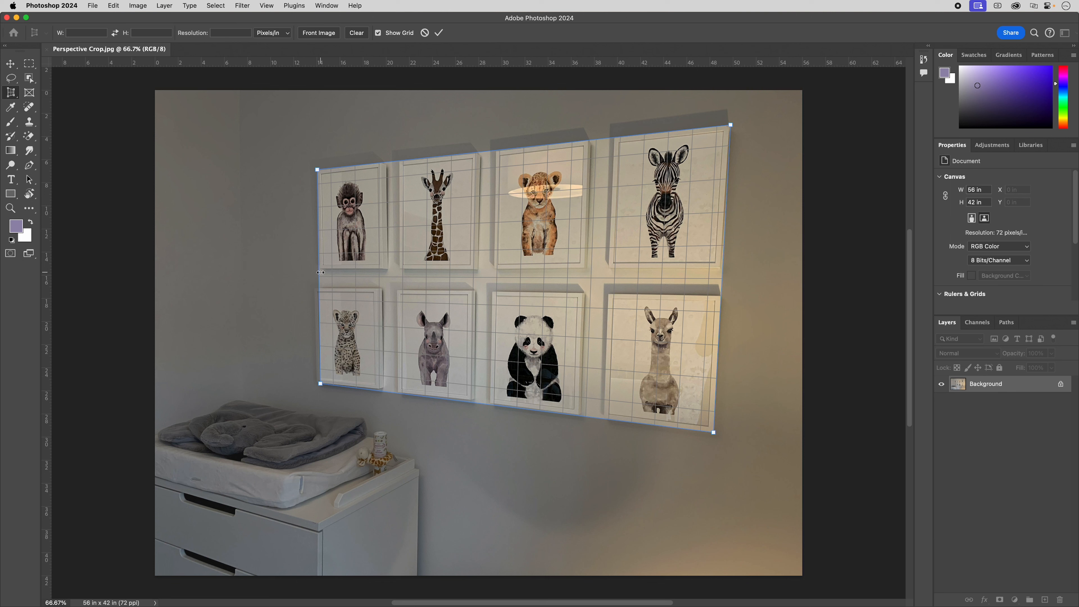
Step: Extend the perspective crop's edges outward on all sides to leave wall space around the frames, keeping the perspective angles
{"action": "left_click_drag", "start_coordinate": [320, 272], "coordinate": [244, 271]}
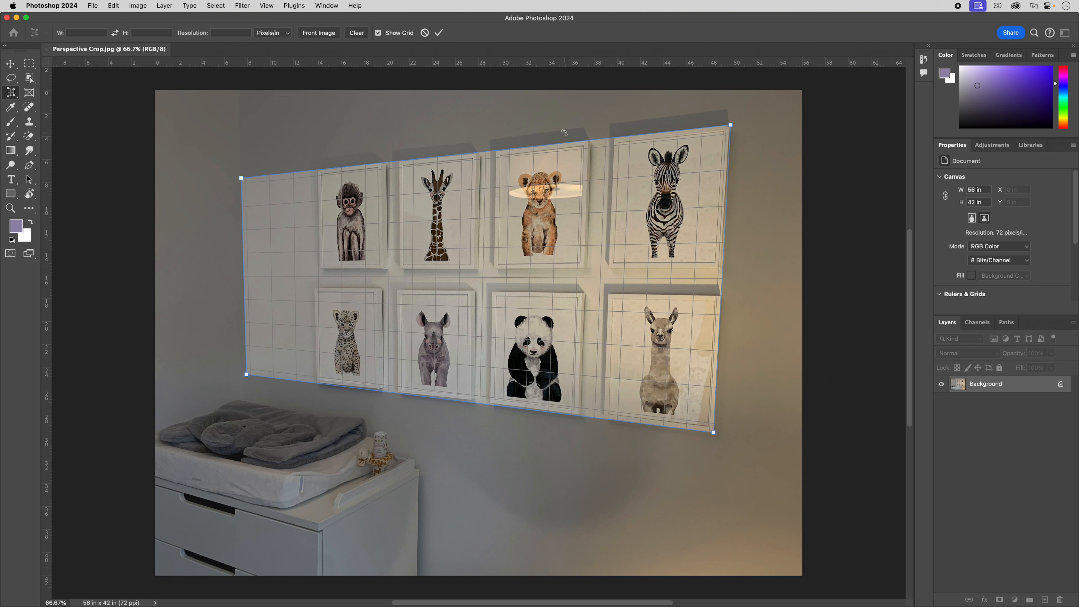
{"action": "left_click_drag", "start_coordinate": [488, 152], "coordinate": [488, 125]}
{"action": "left_click_drag", "start_coordinate": [480, 400], "coordinate": [475, 437]}
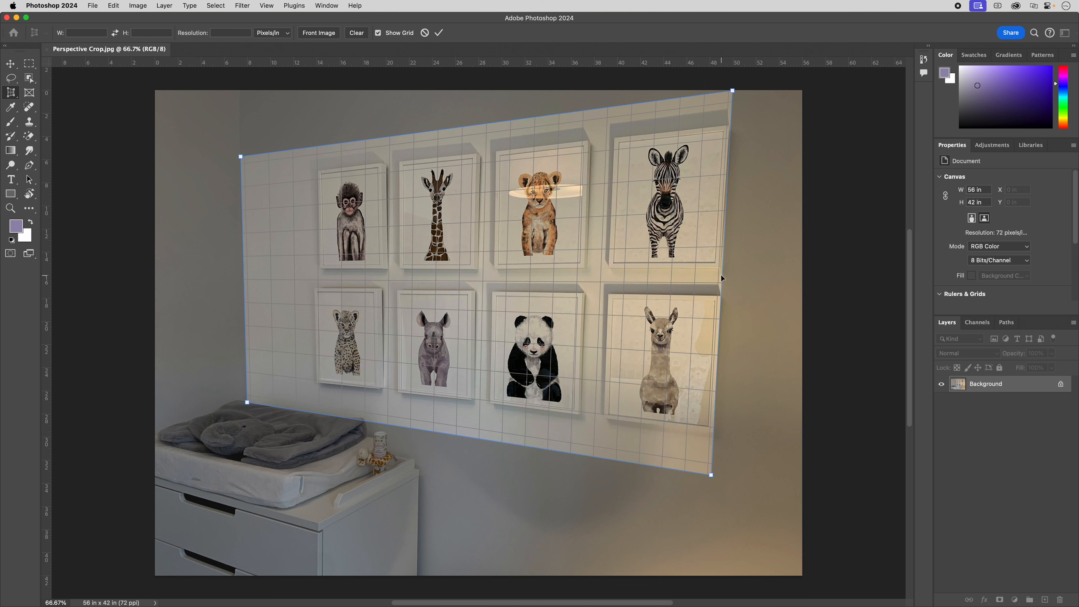
{"action": "left_click_drag", "start_coordinate": [722, 276], "coordinate": [724, 275]}
{"action": "left_click_drag", "start_coordinate": [724, 275], "coordinate": [725, 275]}
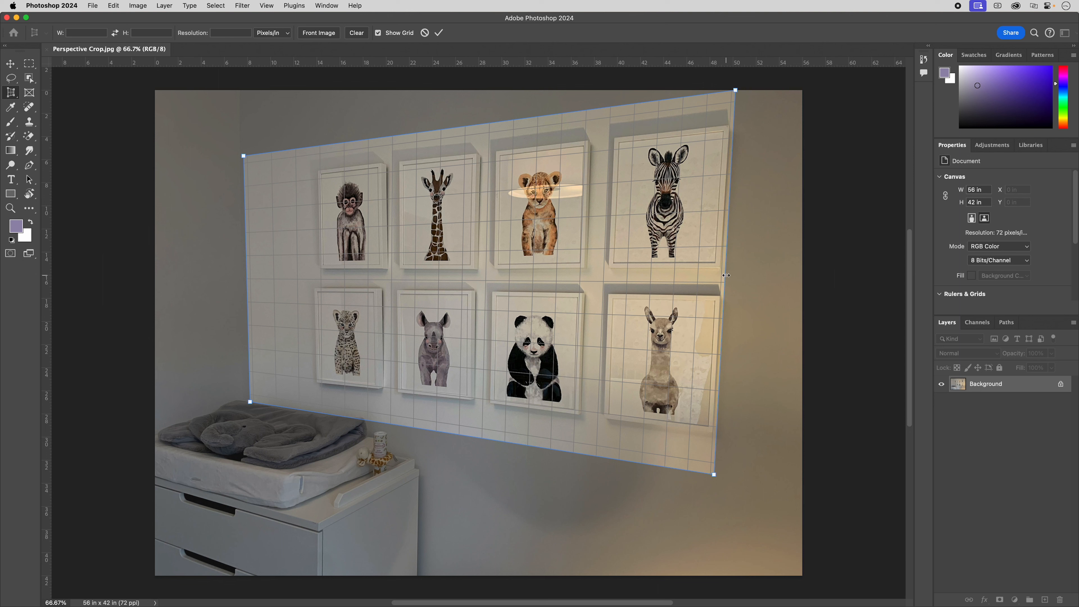
{"action": "mouse_move", "coordinate": [727, 275]}
{"action": "left_mouse_down"}
{"action": "mouse_move", "coordinate": [755, 279]}
{"action": "mouse_move", "coordinate": [733, 279]}
{"action": "mouse_move", "coordinate": [729, 293]}
{"action": "left_mouse_up"}
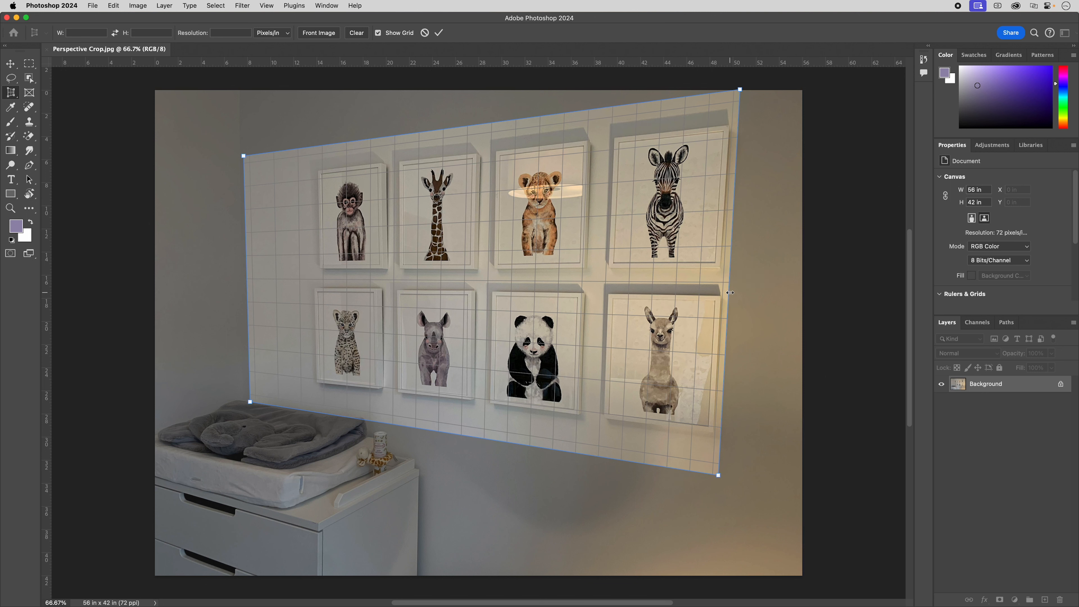
{"action": "left_click_drag", "start_coordinate": [492, 122], "coordinate": [492, 126]}
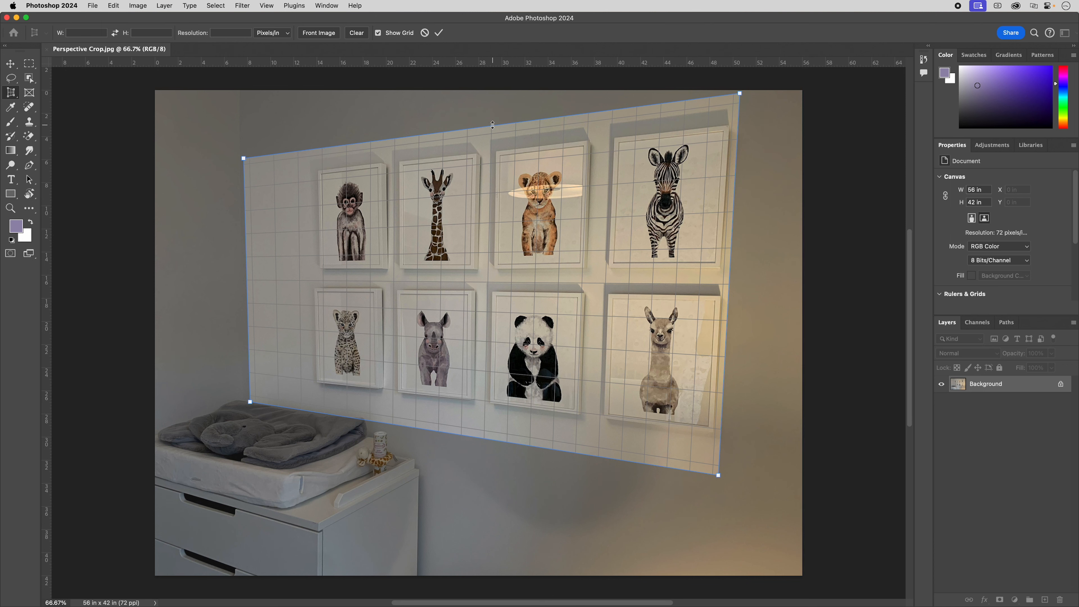
Step: Apply the perspective crop and compare it with the original photo by undoing and redoing it
{"action": "key", "text": "Return"}
{"action": "key", "text": "super+0"}
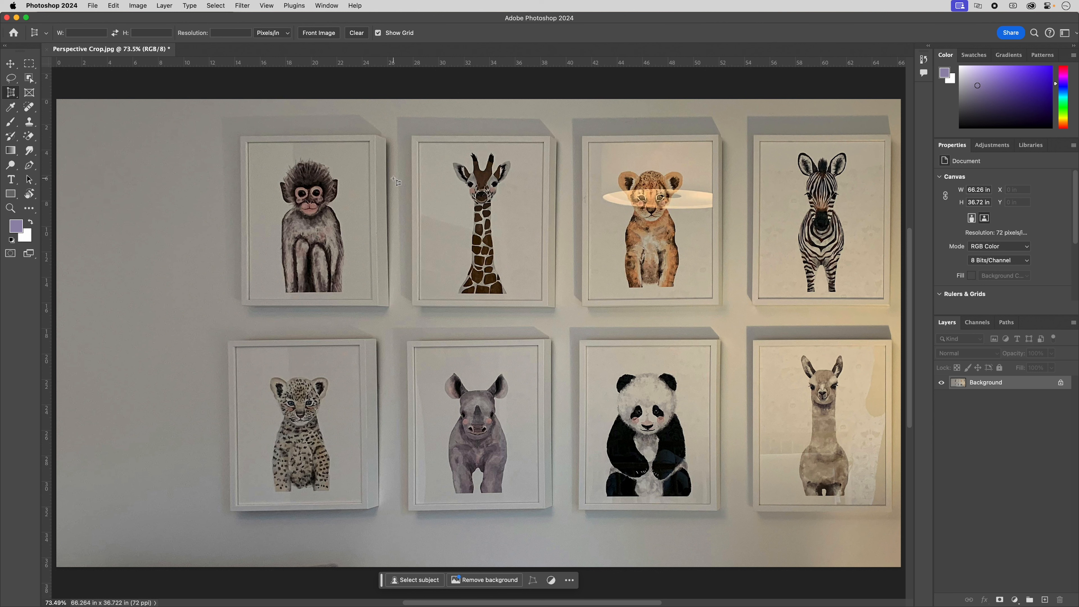
{"action": "key", "text": "super+z"}
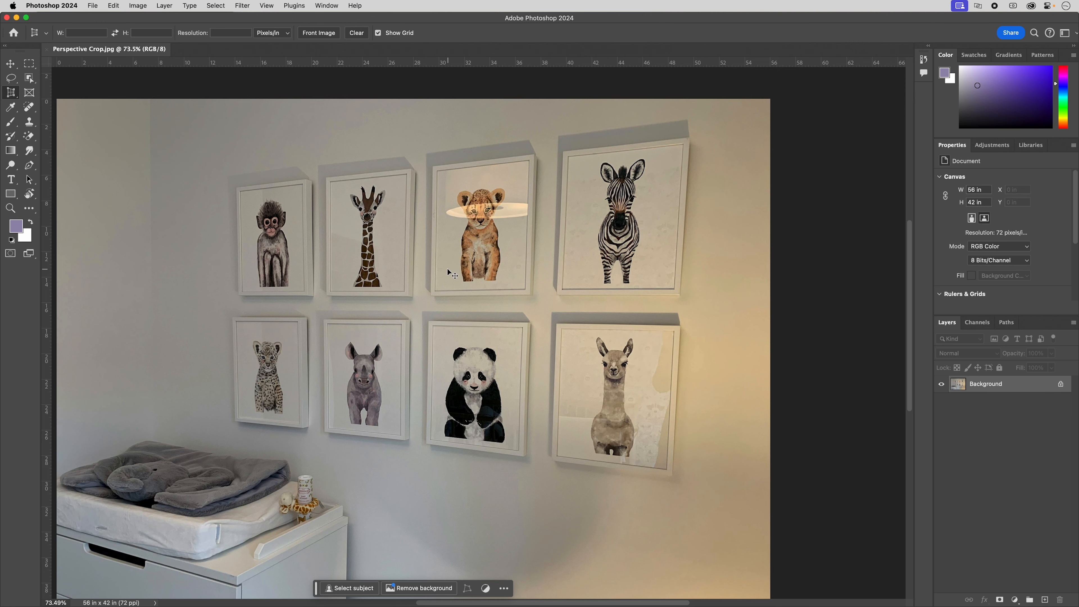
{"action": "key", "text": "super+shift+z"}
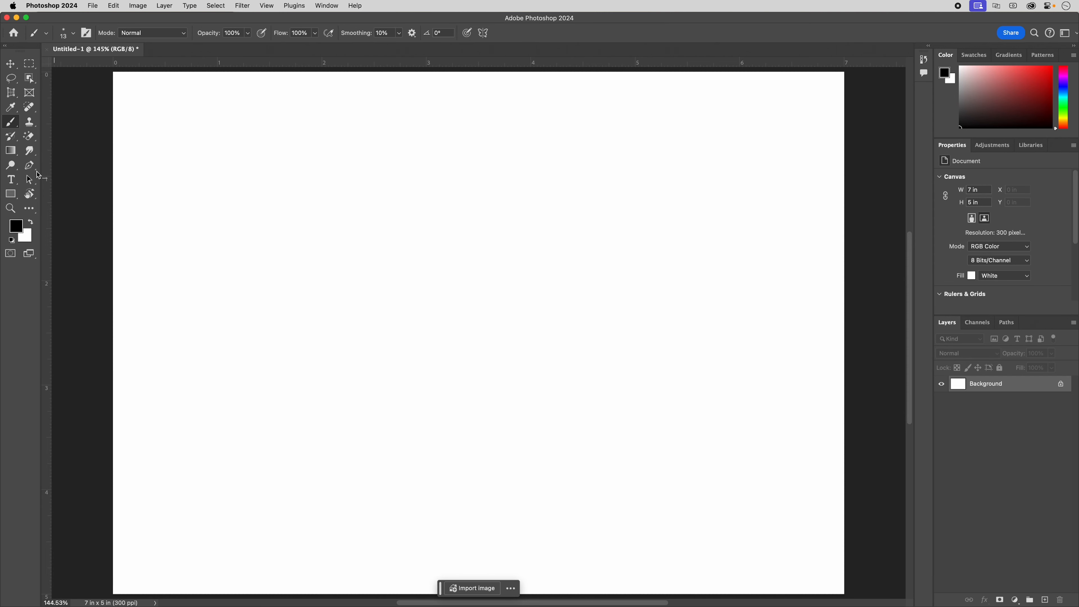
Step: Choose the Hard Round tip for the Pencil tool and place a 1 px black dot on the blank canvas
{"action": "right_click", "coordinate": [11, 122]}
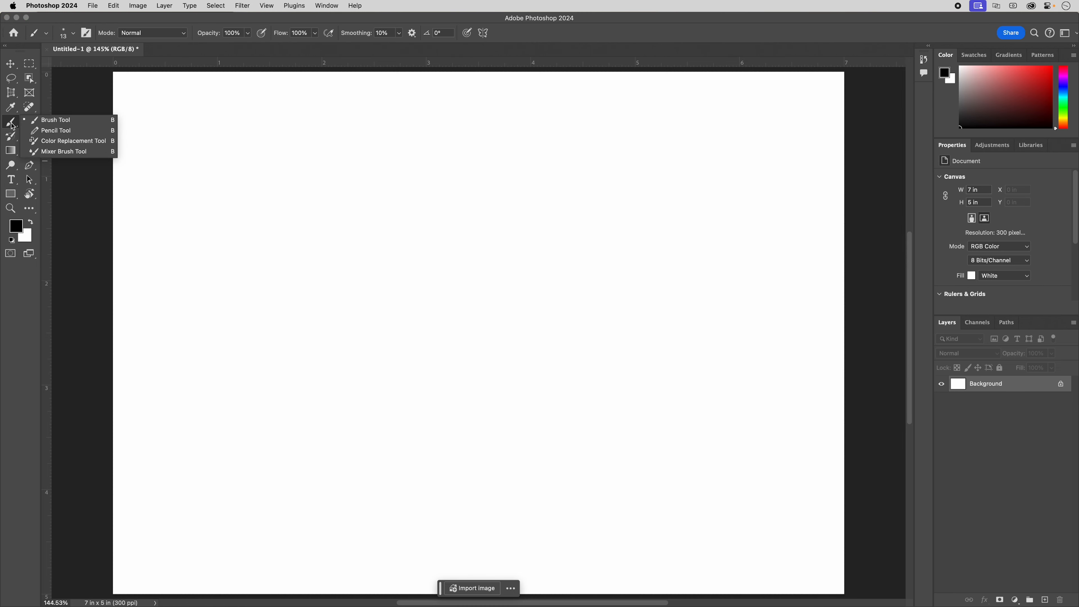
{"action": "left_click", "coordinate": [51, 131]}
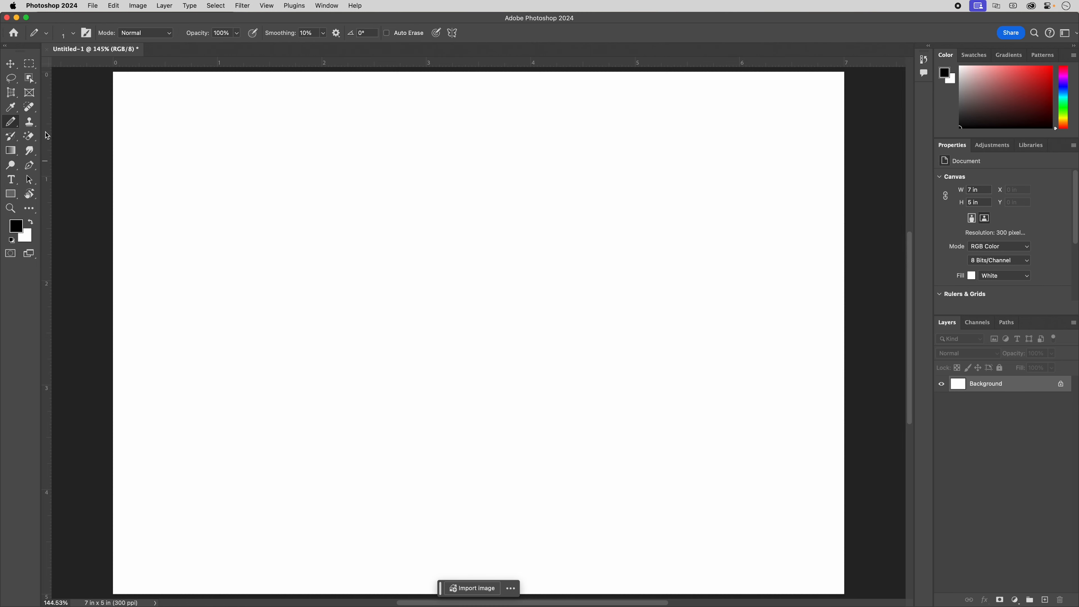
{"action": "left_click", "coordinate": [75, 35]}
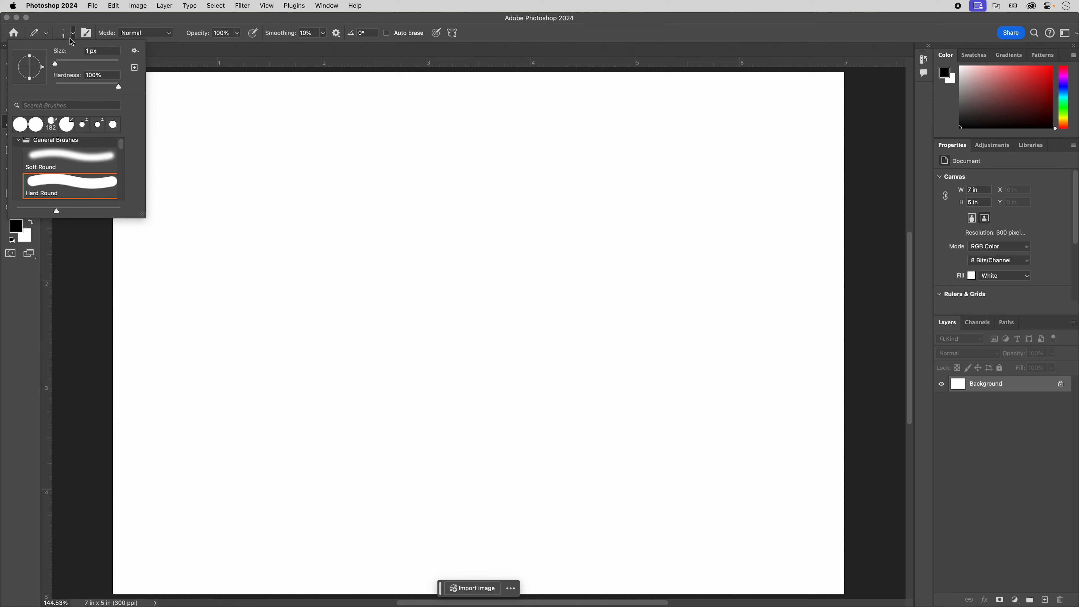
{"action": "left_click", "coordinate": [44, 183]}
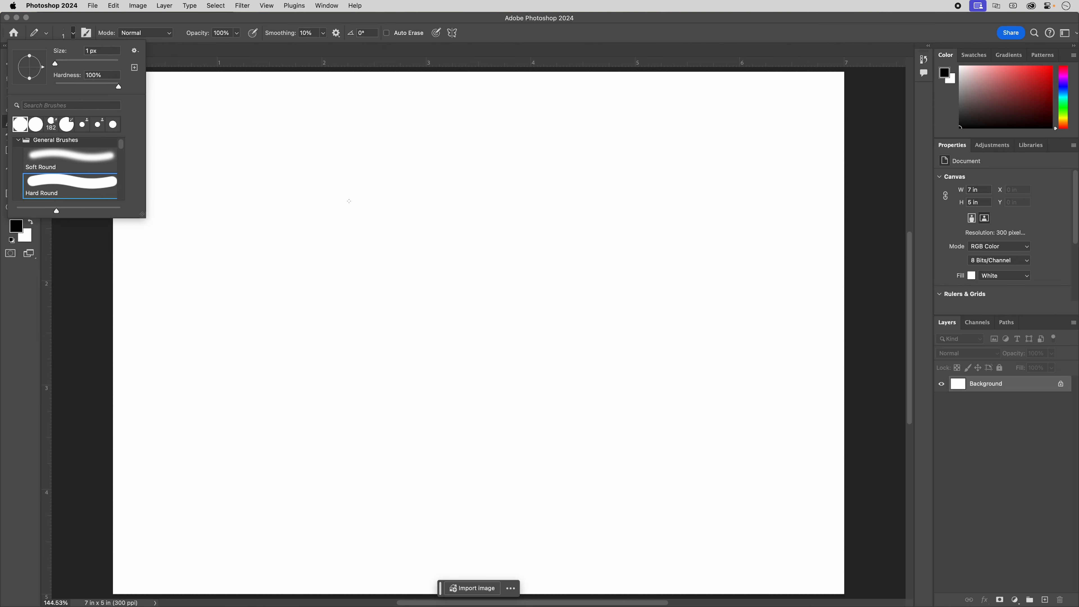
{"action": "left_click", "coordinate": [357, 200]}
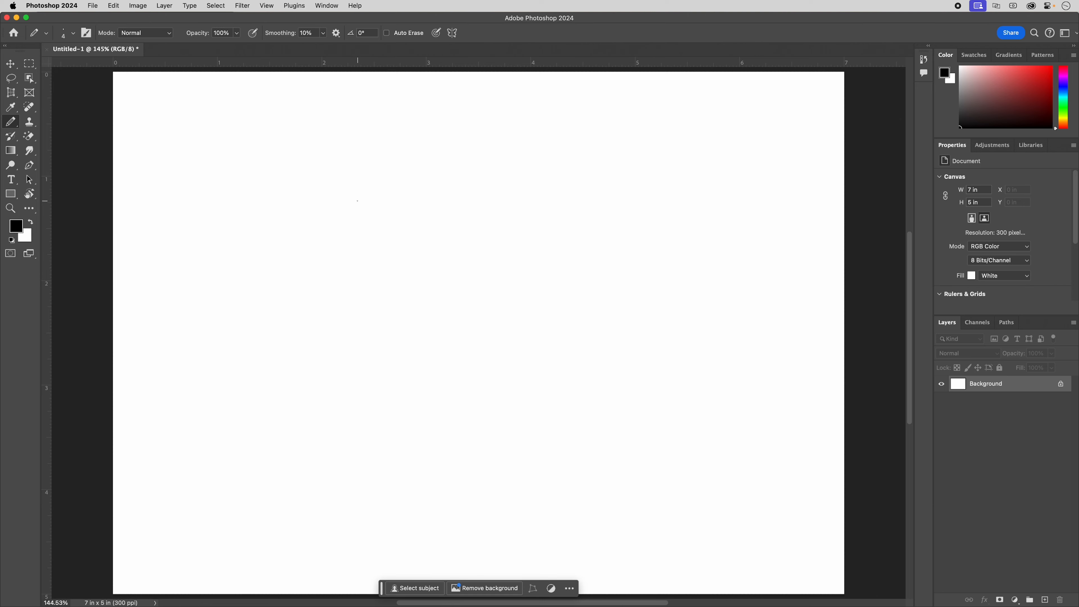
Step: Paint a curved black stroke over the dot with the Pencil at 125 px and inspect its edge pixels up close
{"action": "key", "text": "bracketright"}
{"action": "key", "text": "bracketright"}
{"action": "key", "text": "bracketright"}
{"action": "key", "text": "bracketright"}
{"action": "key", "text": "bracketright"}
{"action": "key", "text": "bracketright"}
{"action": "key", "text": "bracketright"}
{"action": "key", "text": "bracketright"}
{"action": "key", "text": "bracketright"}
{"action": "key", "text": "bracketright"}
{"action": "mouse_move", "coordinate": [353, 200]}
{"action": "left_mouse_down"}
{"action": "mouse_move", "coordinate": [374, 226]}
{"action": "mouse_move", "coordinate": [382, 277]}
{"action": "mouse_move", "coordinate": [345, 345]}
{"action": "left_mouse_up"}
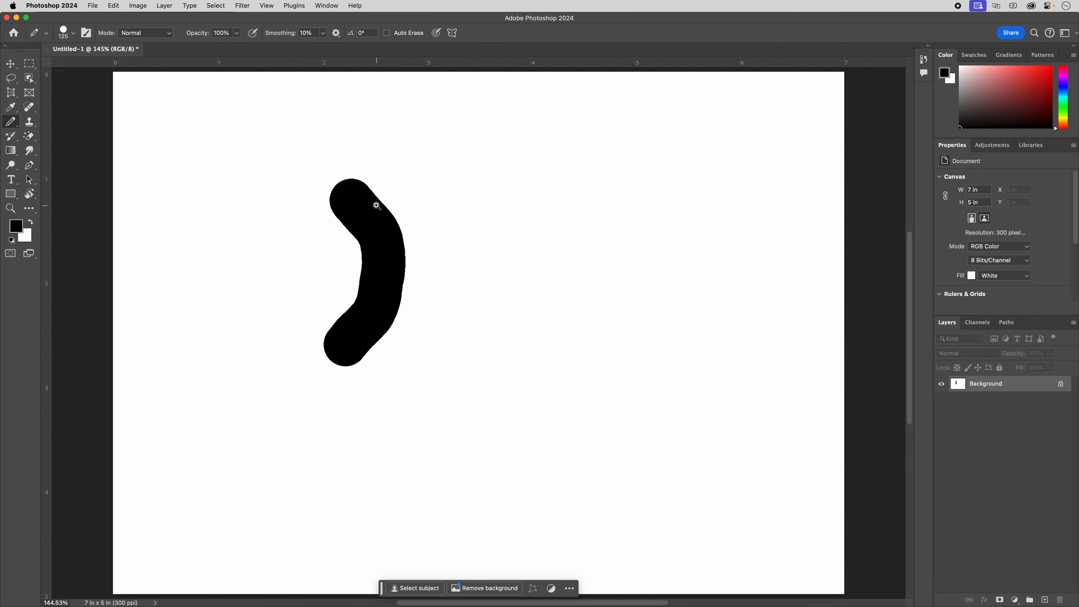
{"action": "left_click_drag", "start_coordinate": [376, 205], "coordinate": [485, 159]}
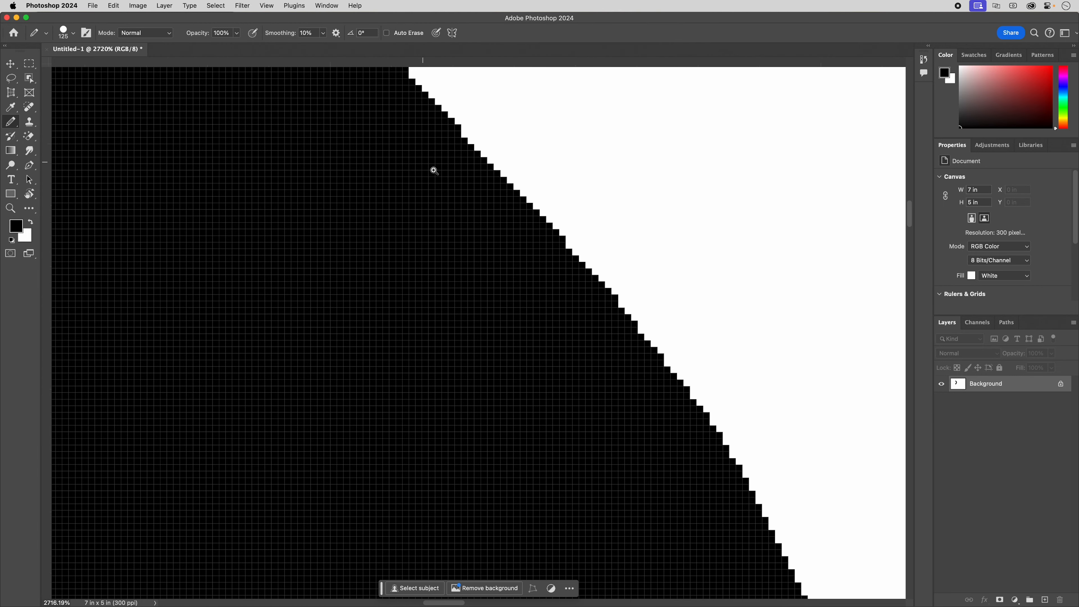
{"action": "left_click_drag", "start_coordinate": [453, 173], "coordinate": [493, 166]}
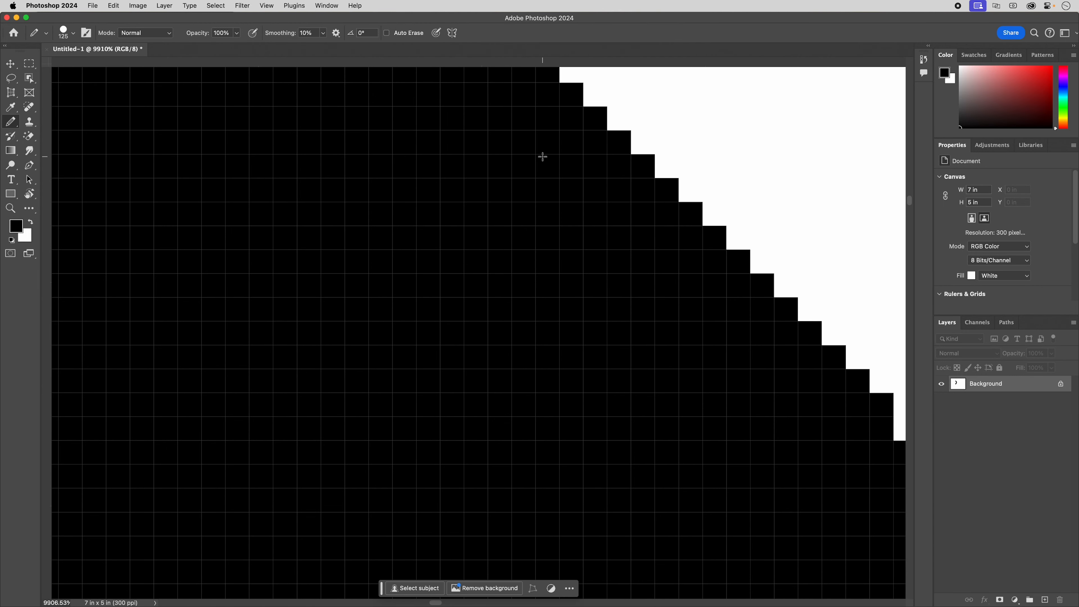
{"action": "key", "text": "super+0"}
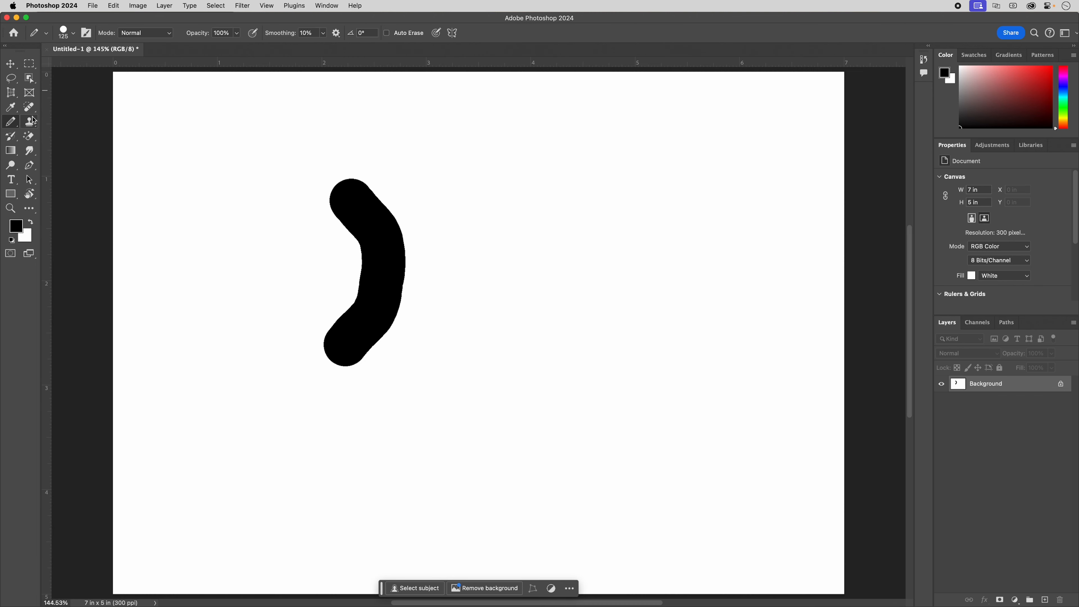
Step: Paint a curved black stroke beside the pencil stroke using a 150 px Hard Round Brush, and compare both strokes' edges up close
{"action": "right_click", "coordinate": [12, 122]}
{"action": "left_click", "coordinate": [55, 120]}
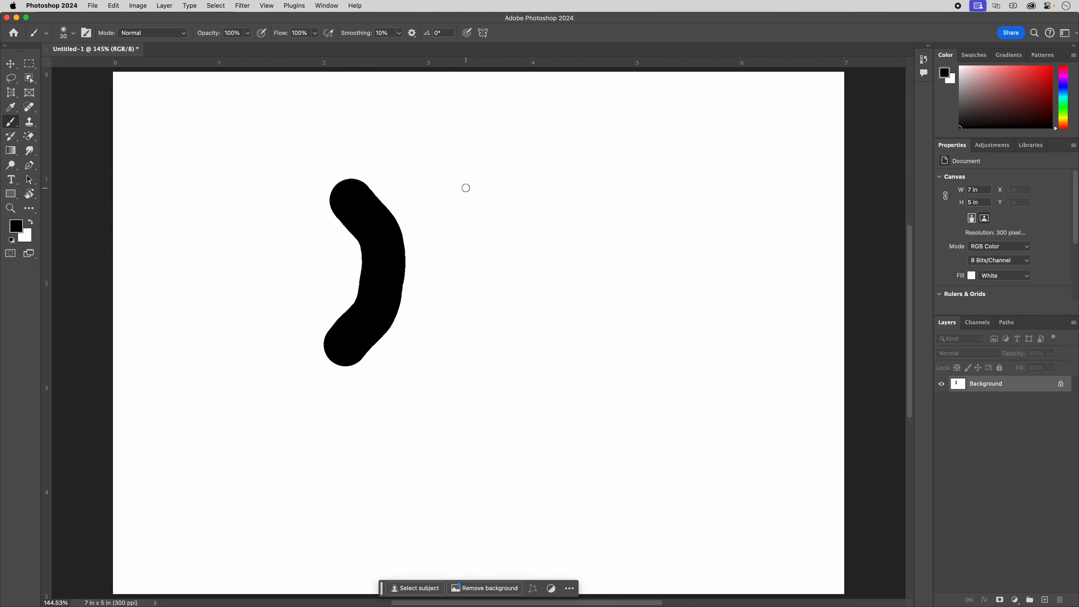
{"action": "key", "text": "bracketright"}
{"action": "key", "text": "bracketright"}
{"action": "key", "text": "bracketright"}
{"action": "key", "text": "bracketright"}
{"action": "key", "text": "bracketright"}
{"action": "key", "text": "bracketright"}
{"action": "key", "text": "bracketright"}
{"action": "key", "text": "bracketright"}
{"action": "key", "text": "bracketright"}
{"action": "left_click", "coordinate": [73, 33]}
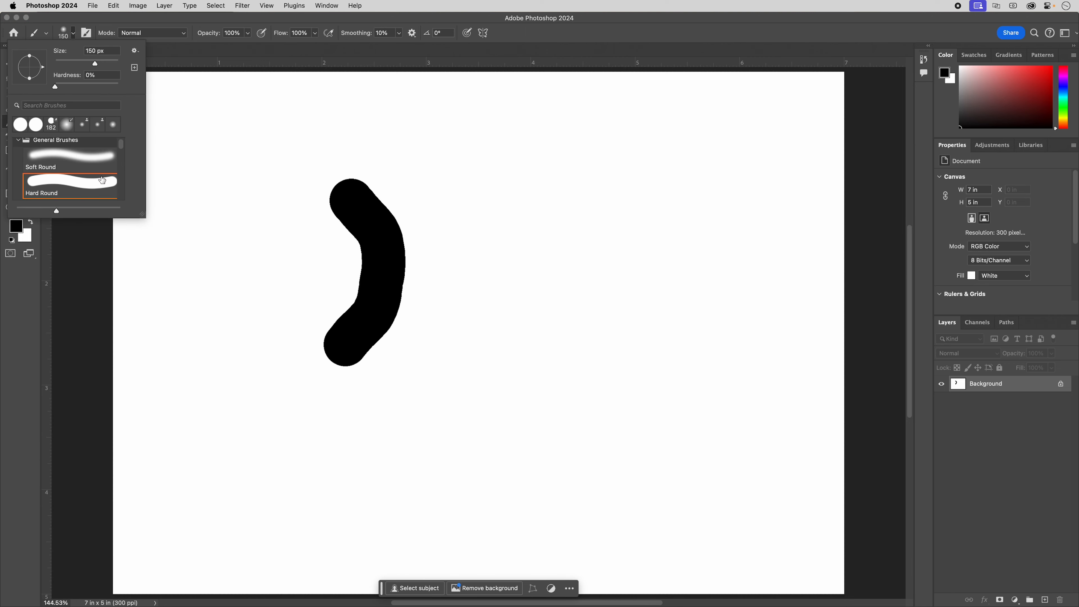
{"action": "left_click", "coordinate": [64, 183]}
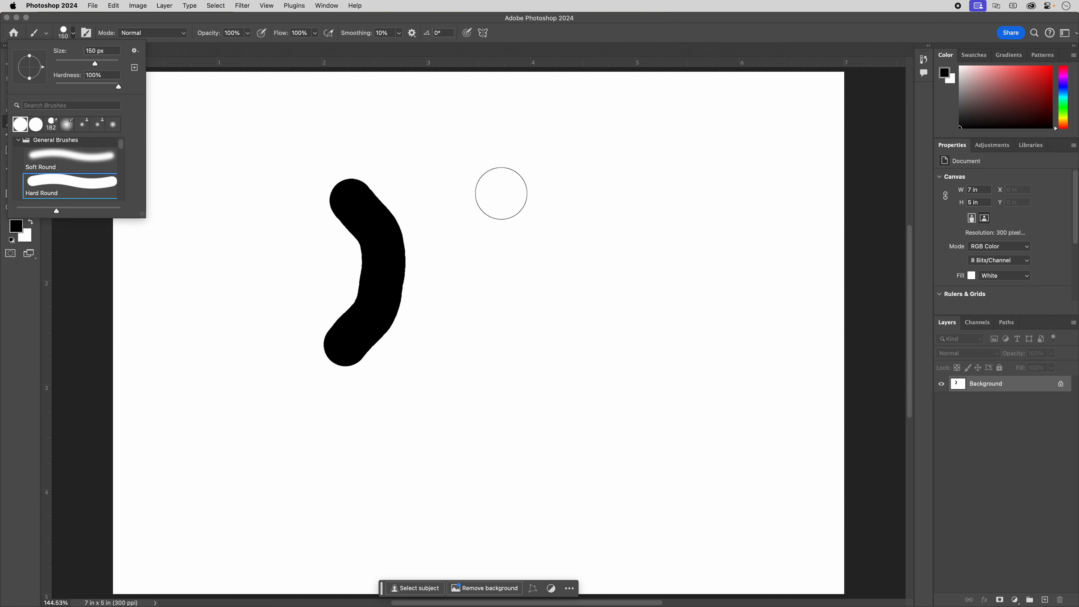
{"action": "mouse_move", "coordinate": [501, 193]}
{"action": "left_mouse_down"}
{"action": "mouse_move", "coordinate": [457, 283]}
{"action": "mouse_move", "coordinate": [468, 327]}
{"action": "left_mouse_up"}
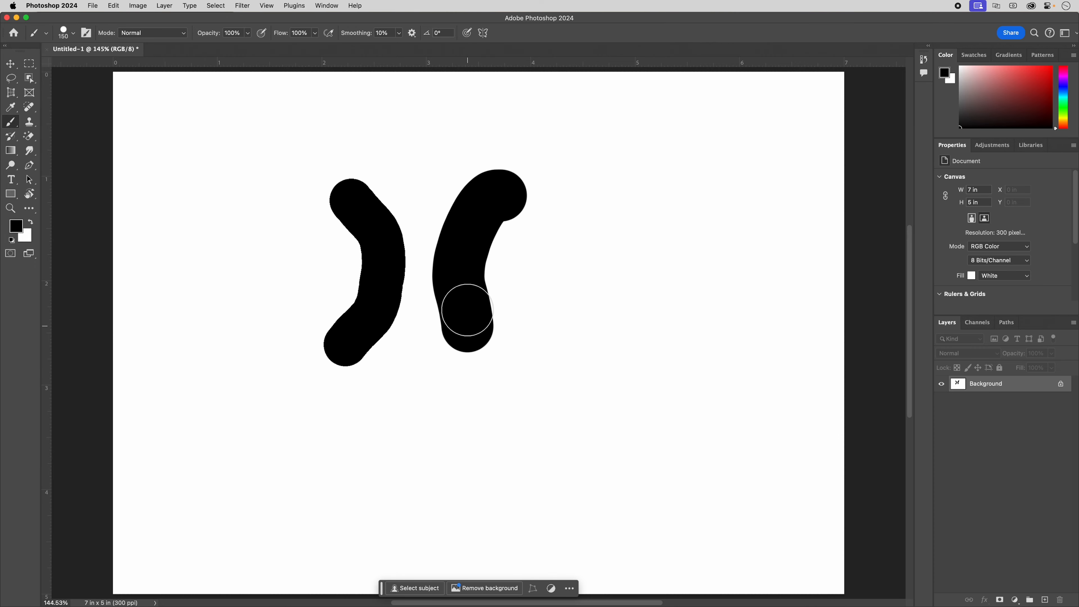
{"action": "mouse_move", "coordinate": [437, 224]}
{"action": "left_mouse_down"}
{"action": "mouse_move", "coordinate": [532, 182]}
{"action": "mouse_move", "coordinate": [571, 184]}
{"action": "left_mouse_up"}
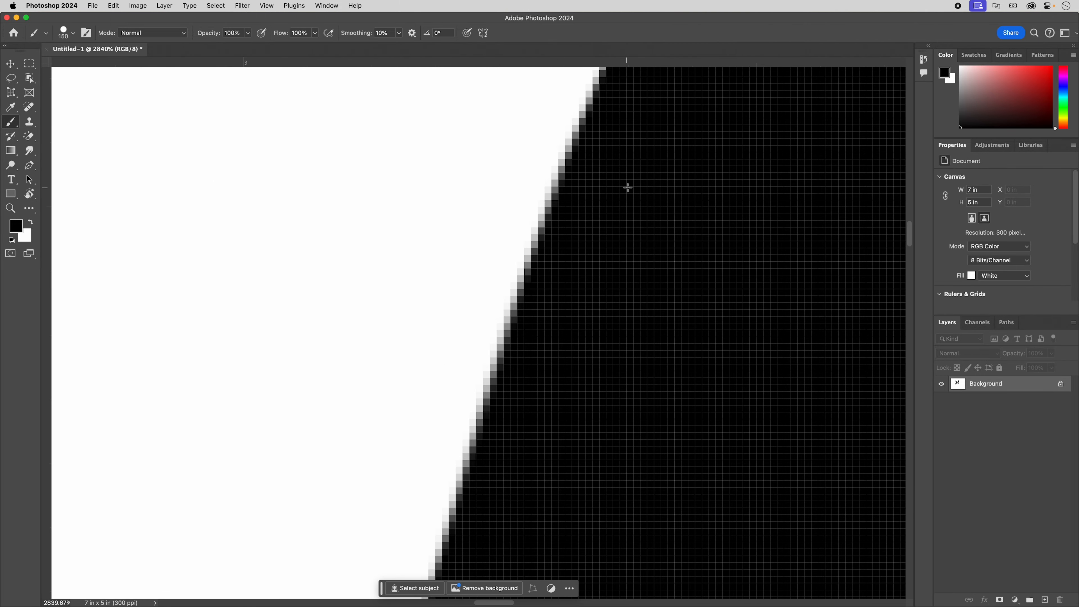
{"action": "scroll", "coordinate": [351, 222], "scroll_direction": "right", "scroll_amount": 15}
{"action": "right_click", "coordinate": [351, 222]}
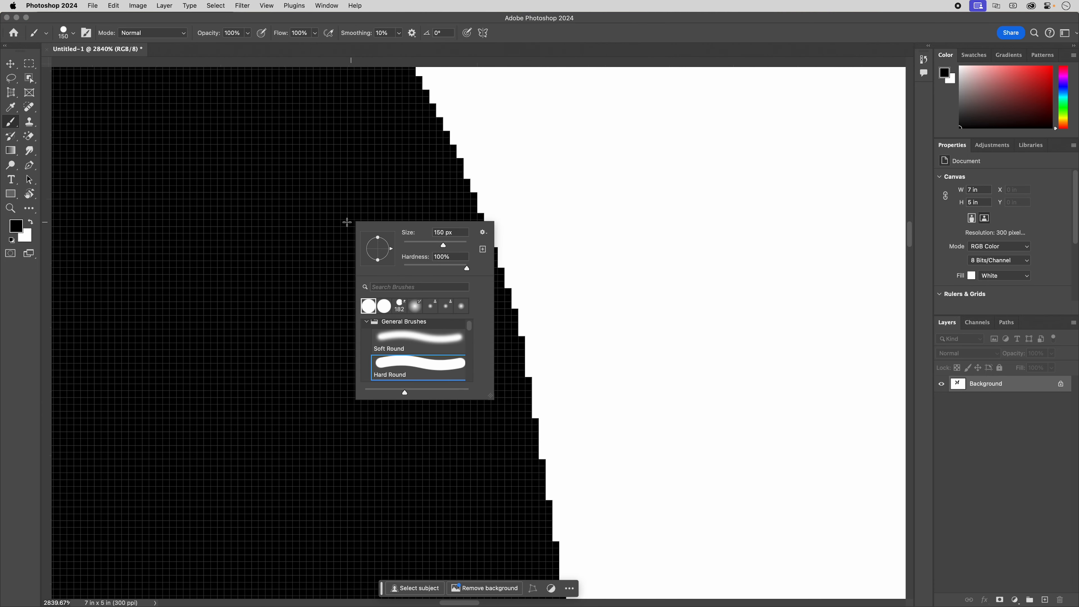
{"action": "left_click", "coordinate": [329, 171]}
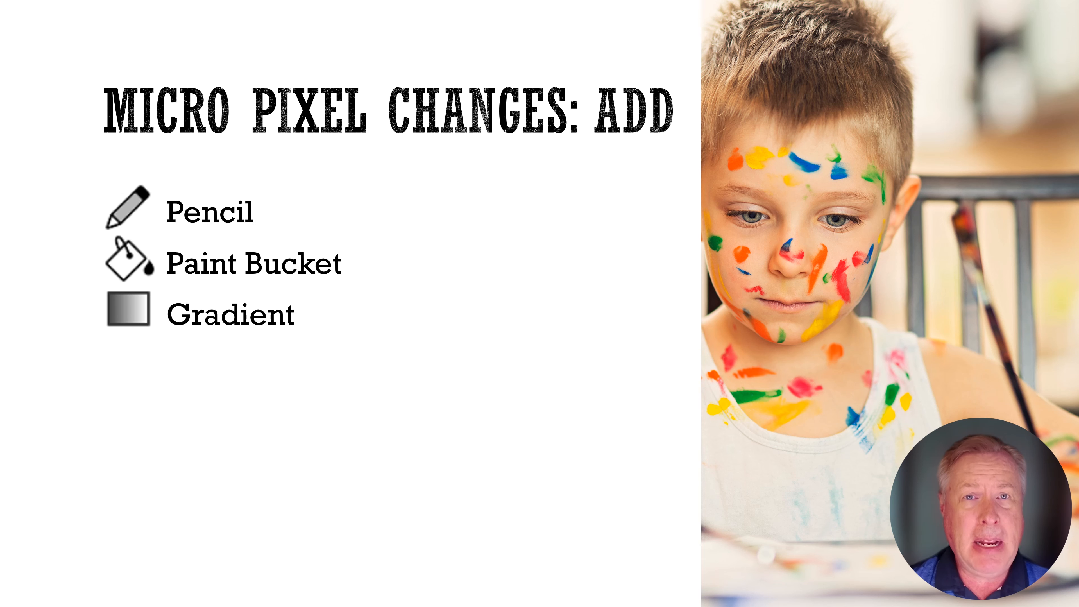
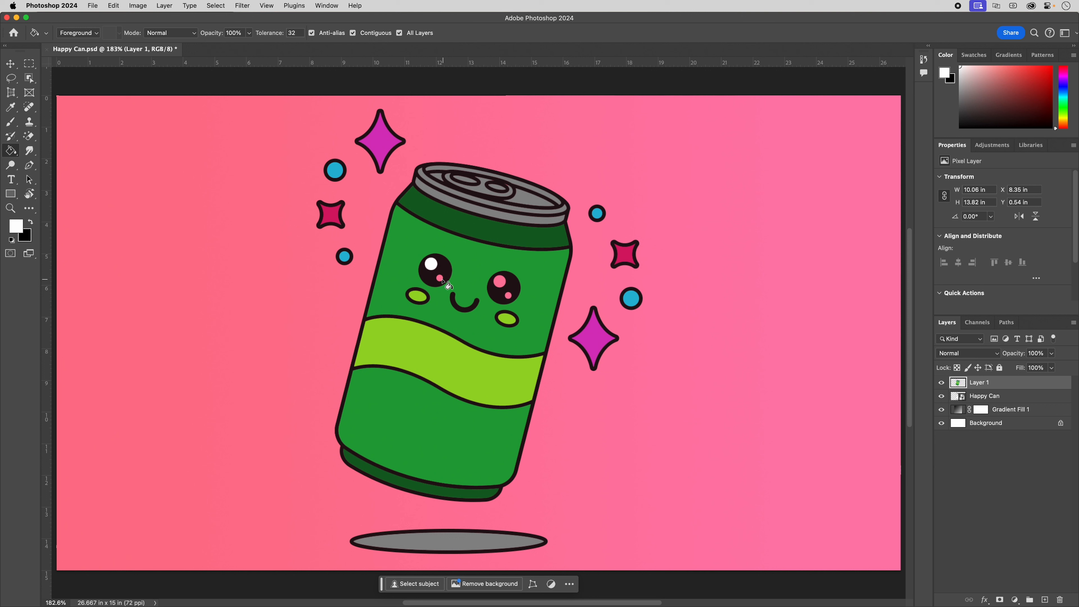
Step: Fill the remaining pink eye highlights and the can's upper rim with white on Layer 1 using the Paint Bucket
{"action": "left_click", "coordinate": [440, 280]}
{"action": "left_click", "coordinate": [500, 281]}
{"action": "left_click", "coordinate": [509, 296]}
{"action": "left_click", "coordinate": [556, 211]}
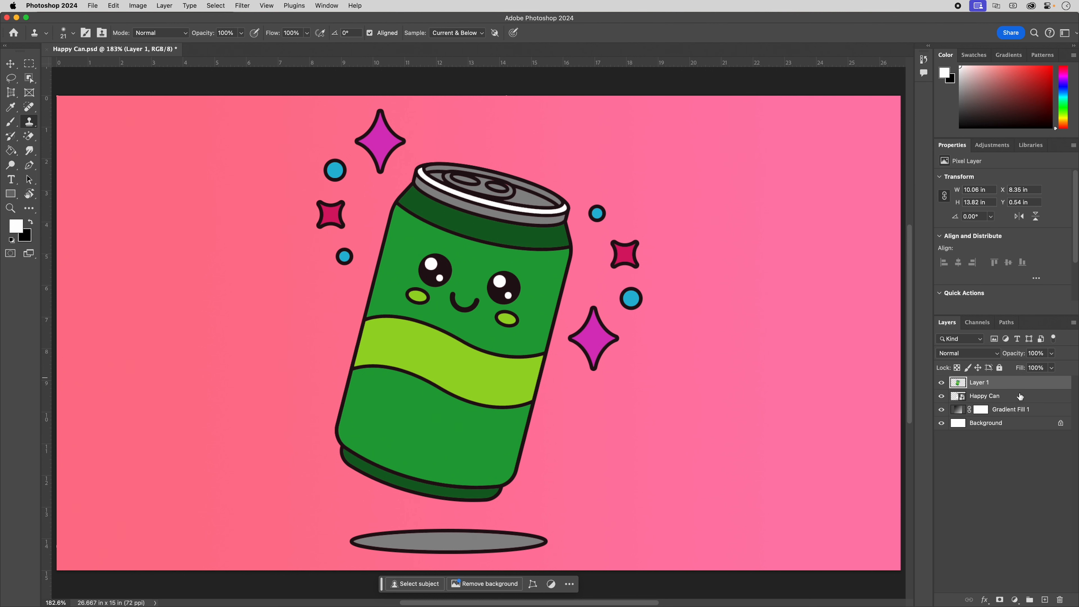
Step: Hide the Gradient Fill 1 and Background layers, keep cloning sampled from Current & Below, and add a new layer above Layer 1
{"action": "left_click", "coordinate": [941, 410]}
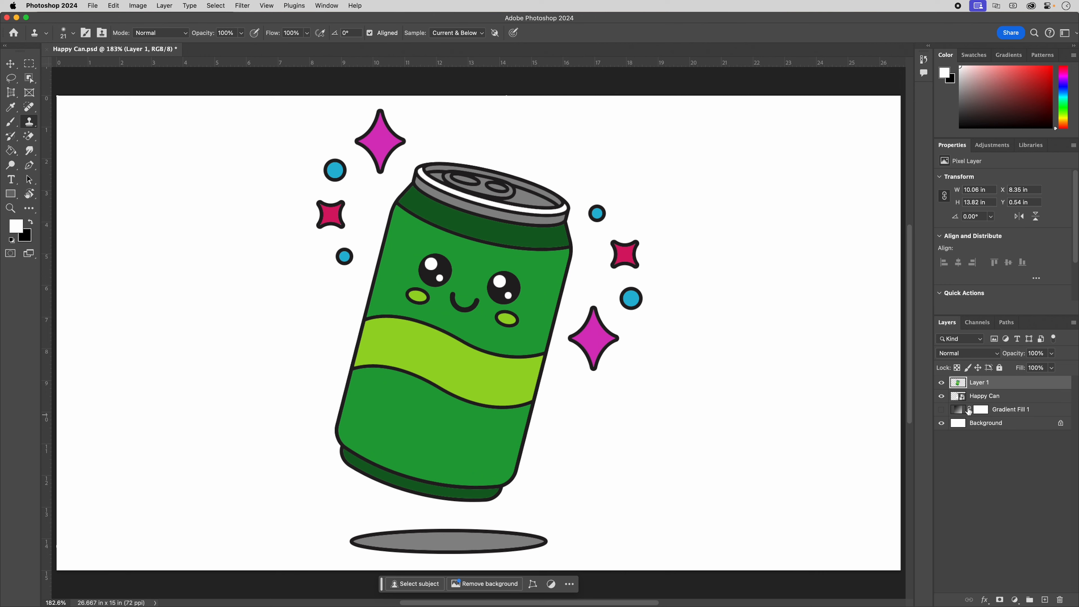
{"action": "left_click", "coordinate": [942, 424]}
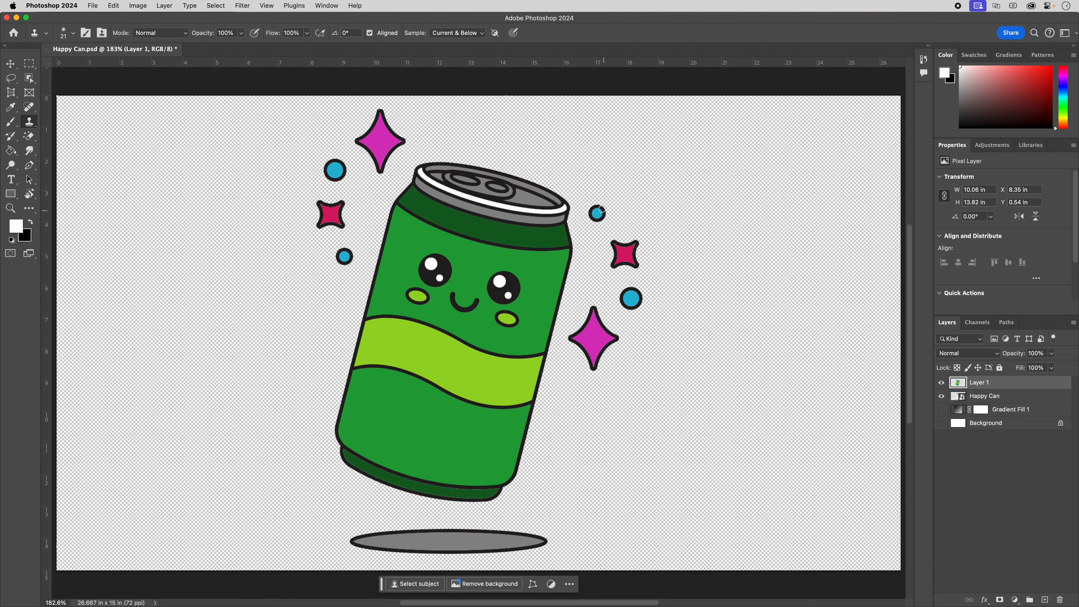
{"action": "left_click", "coordinate": [463, 33]}
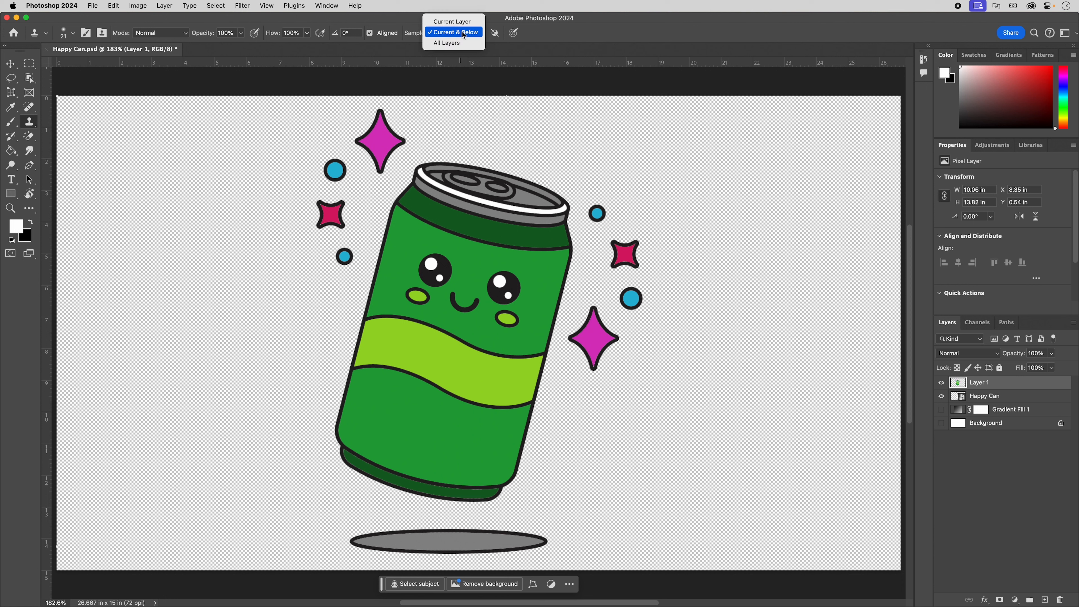
{"action": "left_click", "coordinate": [477, 34]}
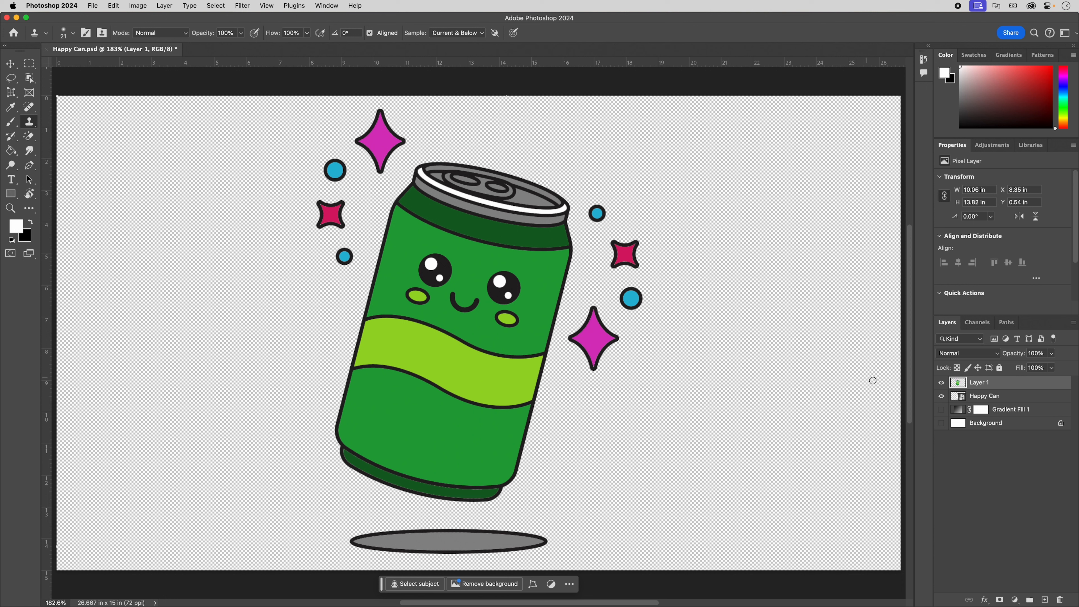
{"action": "left_click", "coordinate": [1046, 600]}
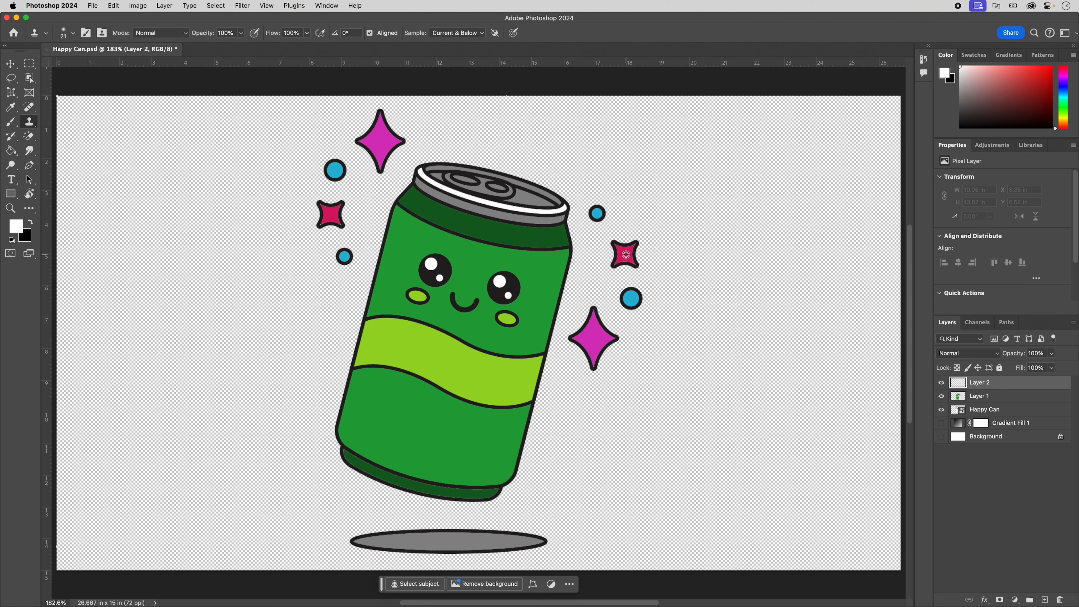
Step: Clone the red star at the can's right into the empty area left of the can with the Clone Stamp
{"action": "left_click", "coordinate": [625, 254], "text": "alt"}
{"action": "mouse_move", "coordinate": [222, 258]}
{"action": "left_mouse_down"}
{"action": "mouse_move", "coordinate": [227, 245]}
{"action": "mouse_move", "coordinate": [207, 247]}
{"action": "mouse_move", "coordinate": [213, 268]}
{"action": "mouse_move", "coordinate": [232, 262]}
{"action": "mouse_move", "coordinate": [212, 271]}
{"action": "mouse_move", "coordinate": [214, 240]}
{"action": "mouse_move", "coordinate": [224, 261]}
{"action": "left_mouse_up"}
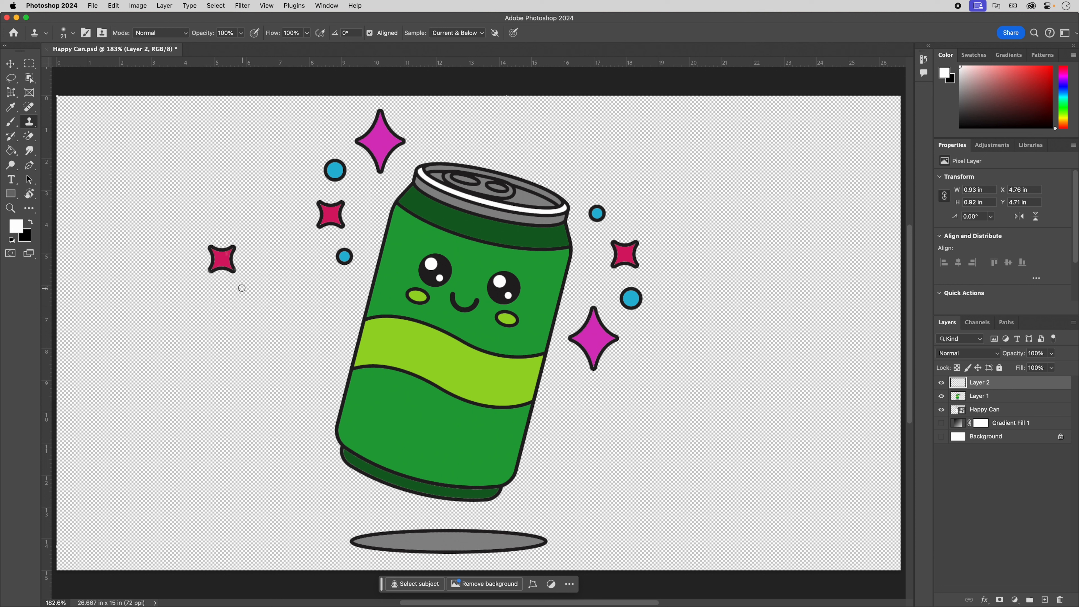
{"action": "mouse_move", "coordinate": [194, 193]}
{"action": "left_mouse_down"}
{"action": "mouse_move", "coordinate": [175, 178]}
{"action": "mouse_move", "coordinate": [188, 174]}
{"action": "left_mouse_up"}
Step: Clone the large blue circle to three spots left of the can and one at the canvas's lower right, with Aligned off
{"action": "left_click", "coordinate": [632, 299], "text": "alt"}
{"action": "left_click_drag", "start_coordinate": [248, 309], "coordinate": [246, 310]}
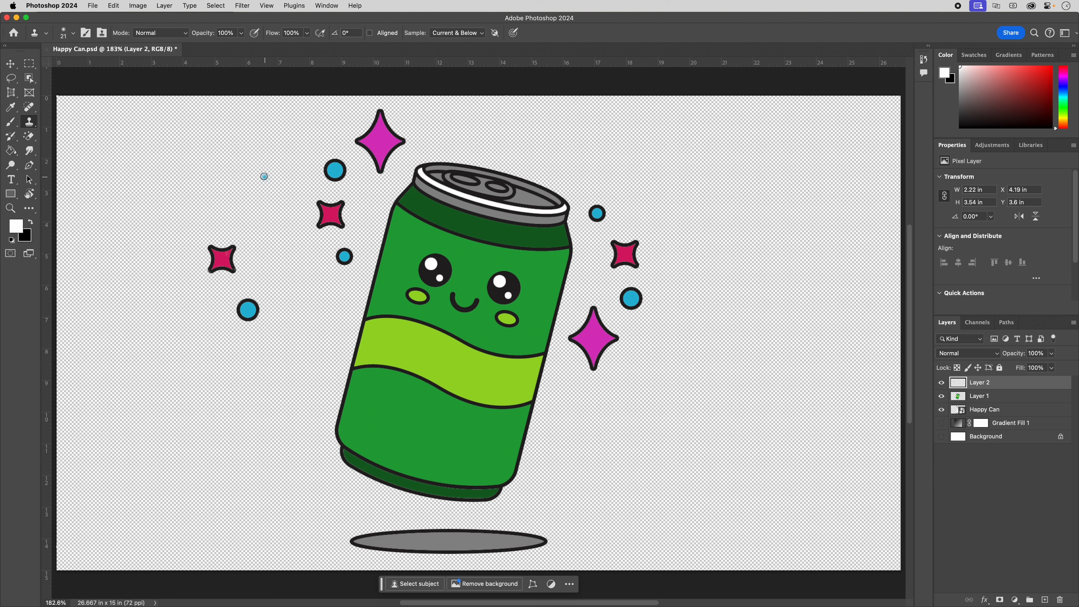
{"action": "left_click_drag", "start_coordinate": [255, 176], "coordinate": [262, 164]}
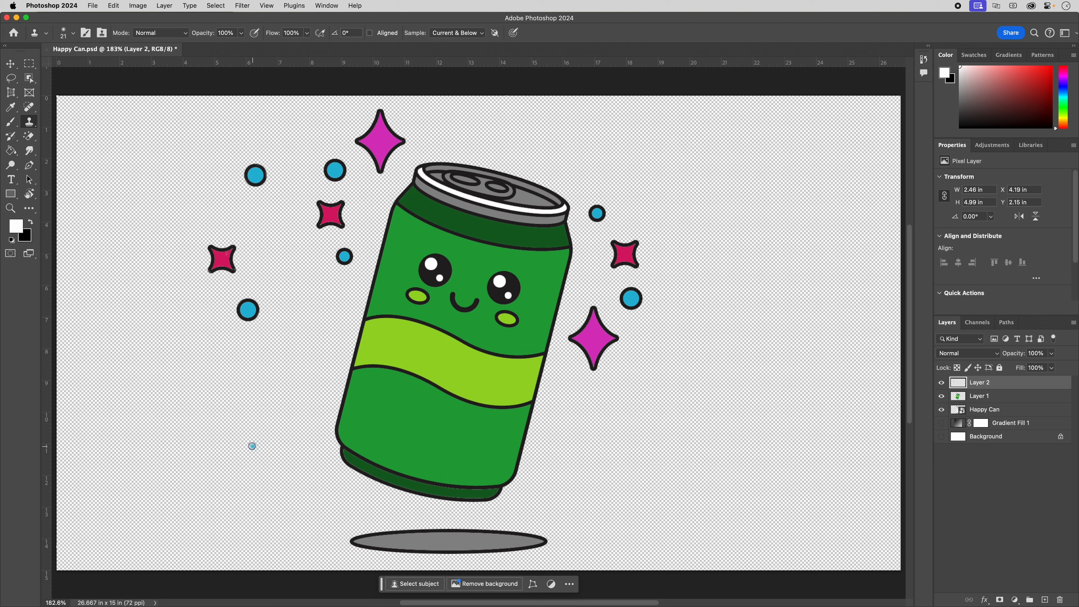
{"action": "mouse_move", "coordinate": [250, 446]}
{"action": "left_mouse_down"}
{"action": "mouse_move", "coordinate": [240, 442]}
{"action": "mouse_move", "coordinate": [251, 451]}
{"action": "mouse_move", "coordinate": [258, 438]}
{"action": "mouse_move", "coordinate": [239, 460]}
{"action": "mouse_move", "coordinate": [257, 451]}
{"action": "mouse_move", "coordinate": [260, 432]}
{"action": "left_mouse_up"}
{"action": "mouse_move", "coordinate": [810, 446]}
{"action": "left_mouse_down"}
{"action": "mouse_move", "coordinate": [796, 447]}
{"action": "mouse_move", "coordinate": [810, 438]}
{"action": "mouse_move", "coordinate": [805, 454]}
{"action": "left_mouse_up"}
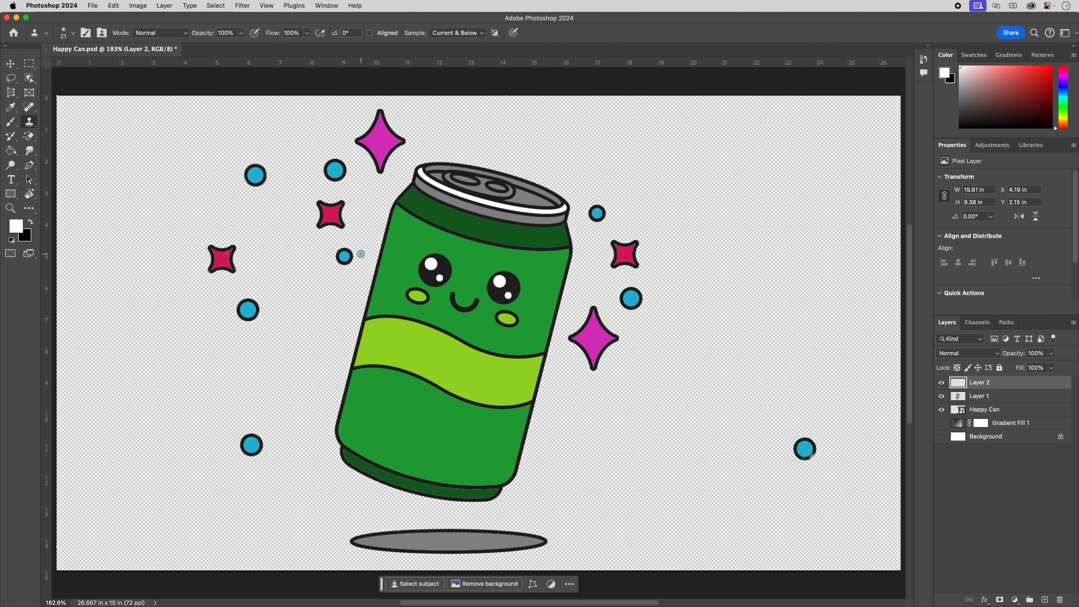
Step: Clone the small blue circle once and the red star twice into the empty area right of the can, and show Gradient Fill 1 again
{"action": "left_click", "coordinate": [345, 257], "text": "alt"}
{"action": "left_click_drag", "start_coordinate": [826, 159], "coordinate": [820, 160]}
{"action": "left_click", "coordinate": [330, 215], "text": "alt"}
{"action": "mouse_move", "coordinate": [691, 441]}
{"action": "left_mouse_down"}
{"action": "mouse_move", "coordinate": [679, 468]}
{"action": "mouse_move", "coordinate": [672, 443]}
{"action": "mouse_move", "coordinate": [693, 463]}
{"action": "left_mouse_up"}
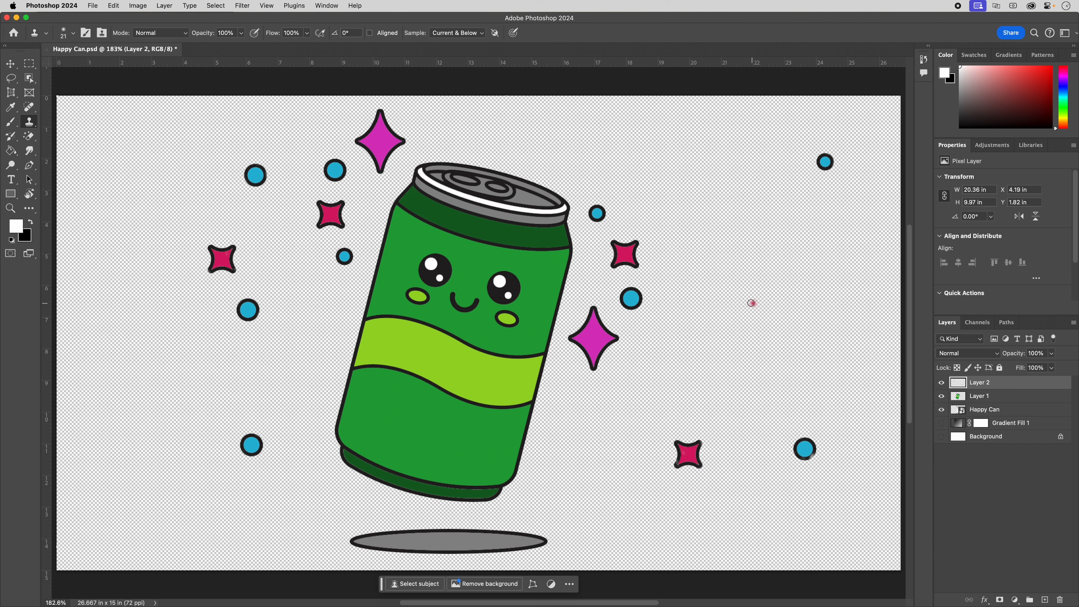
{"action": "mouse_move", "coordinate": [753, 303]}
{"action": "left_mouse_down"}
{"action": "mouse_move", "coordinate": [772, 278]}
{"action": "mouse_move", "coordinate": [774, 299]}
{"action": "mouse_move", "coordinate": [763, 298]}
{"action": "mouse_move", "coordinate": [775, 302]}
{"action": "mouse_move", "coordinate": [767, 305]}
{"action": "mouse_move", "coordinate": [765, 280]}
{"action": "mouse_move", "coordinate": [777, 278]}
{"action": "mouse_move", "coordinate": [774, 289]}
{"action": "mouse_move", "coordinate": [750, 282]}
{"action": "left_mouse_up"}
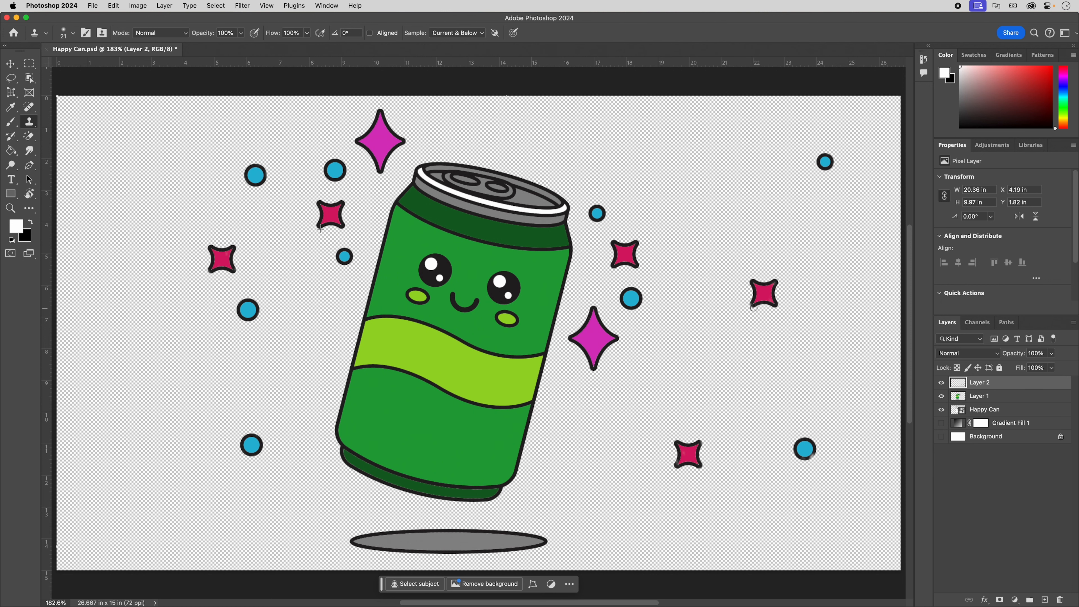
{"action": "left_click", "coordinate": [941, 424]}
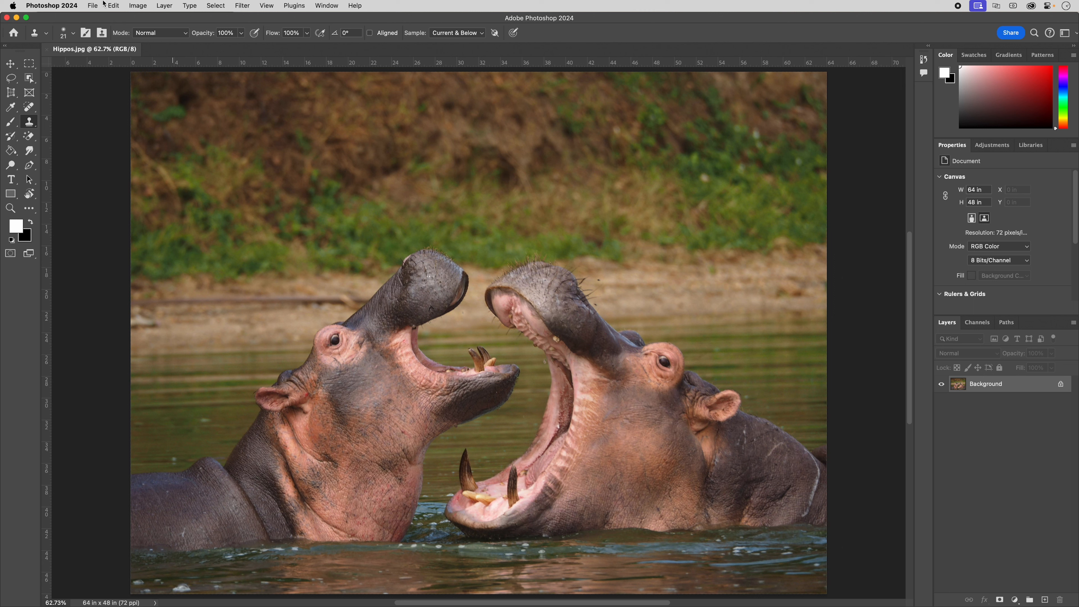
Step: Convert the Hippos.jpg photo to black and white with the Blue Filter preset of the Black & White adjustment
{"action": "left_click", "coordinate": [137, 4]}
{"action": "mouse_move", "coordinate": [172, 32]}
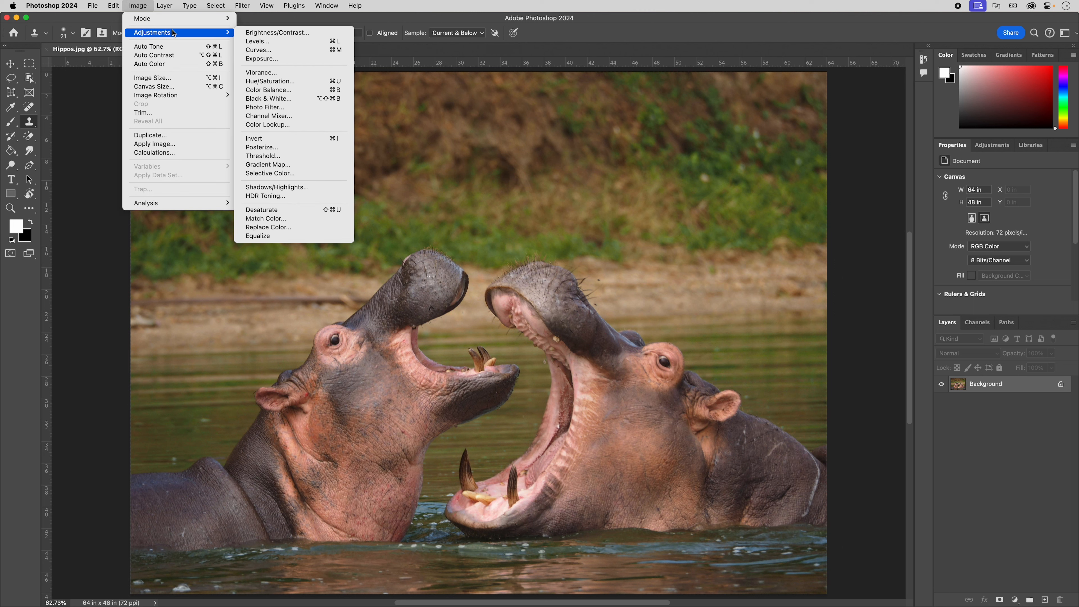
{"action": "left_click", "coordinate": [288, 99]}
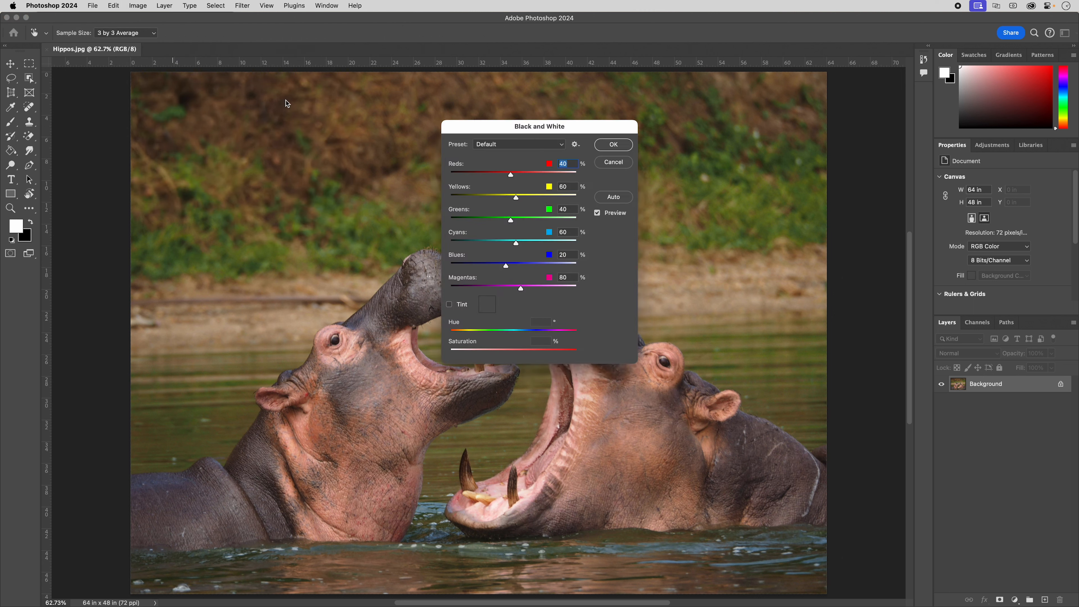
{"action": "left_click_drag", "start_coordinate": [479, 127], "coordinate": [681, 128]}
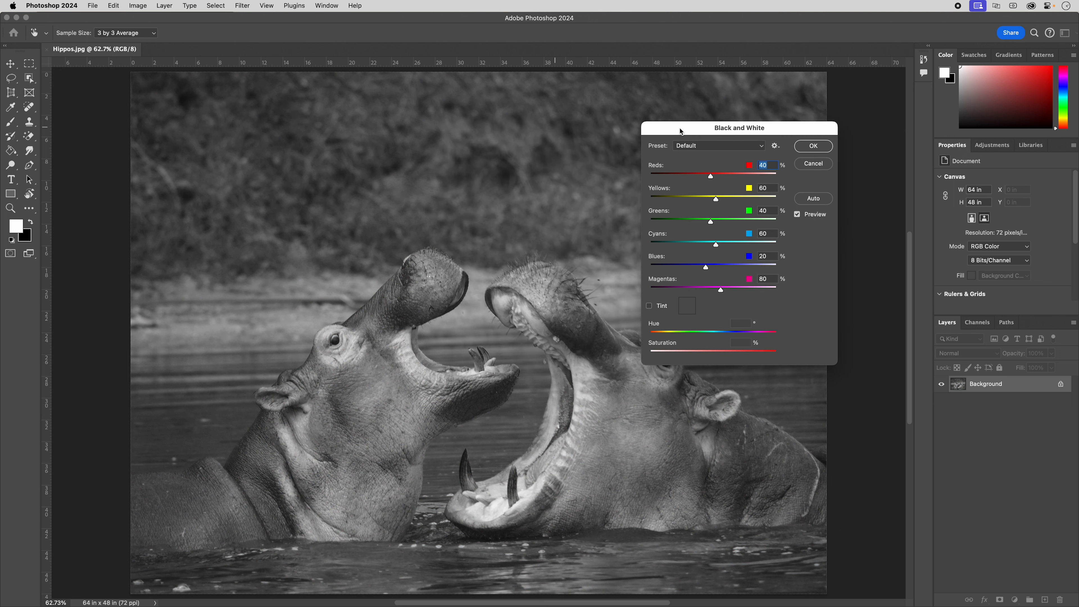
{"action": "left_click", "coordinate": [747, 144]}
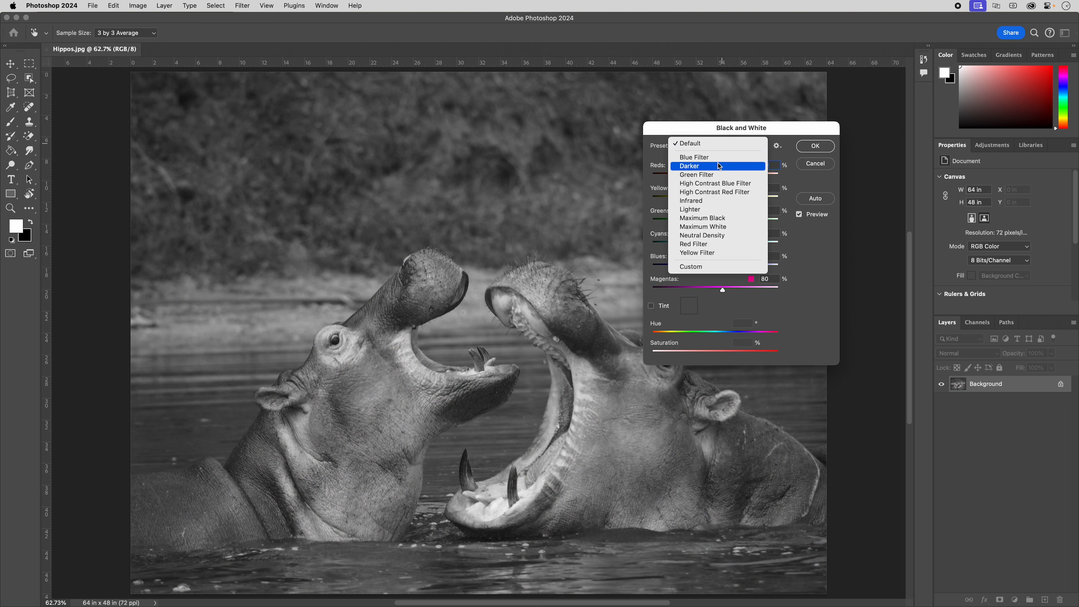
{"action": "left_click", "coordinate": [698, 158]}
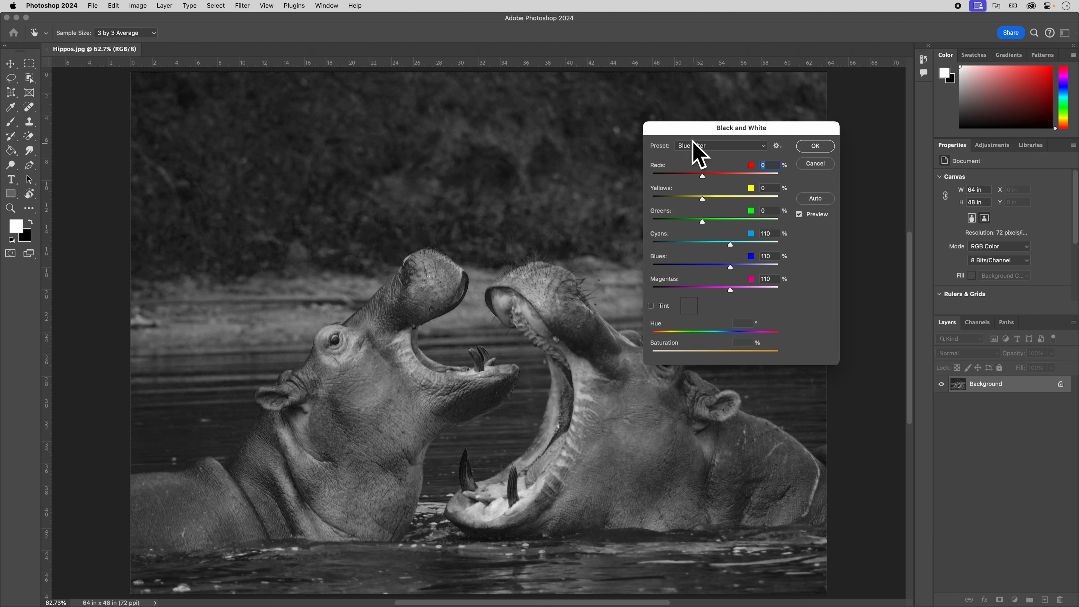
{"action": "left_click", "coordinate": [826, 149]}
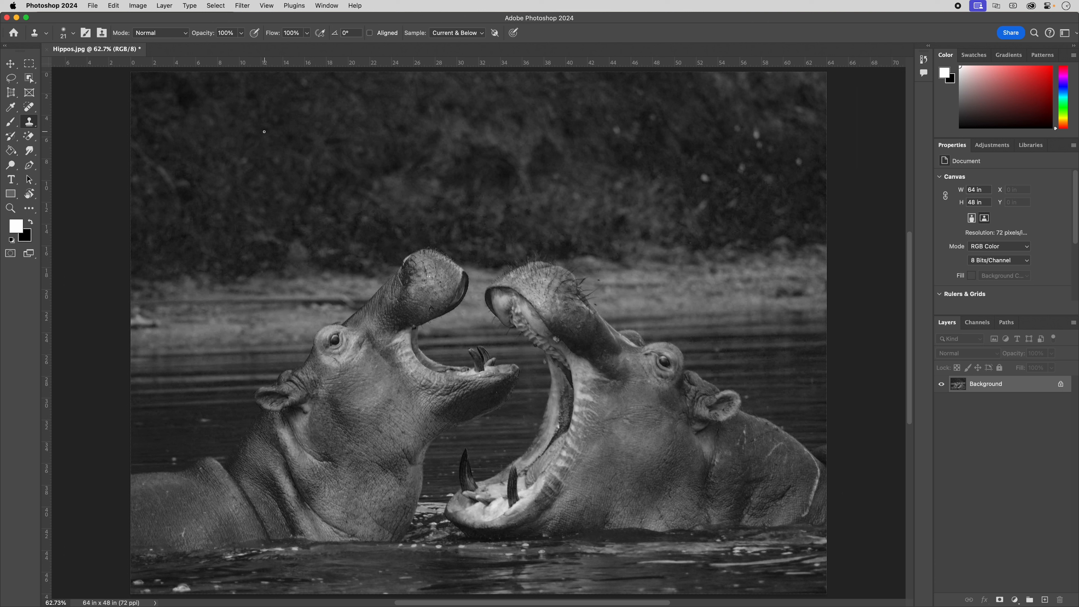
Step: Paint the right-hand hippo back to its original colour with a 400 px History Brush, and undo the strokes
{"action": "key", "text": "y"}
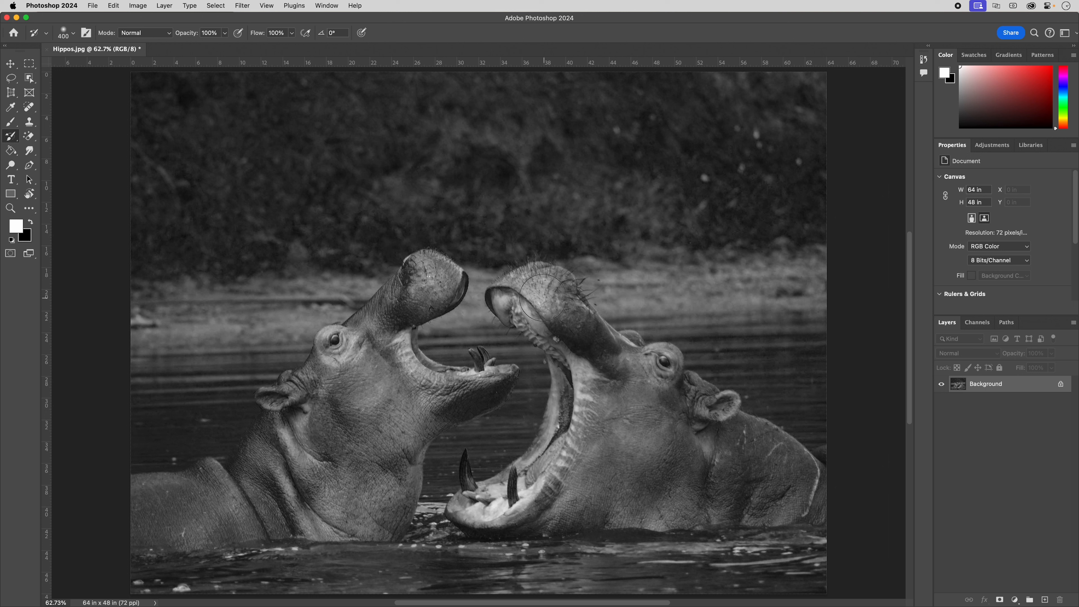
{"action": "mouse_move", "coordinate": [508, 298]}
{"action": "left_mouse_down"}
{"action": "mouse_move", "coordinate": [535, 285]}
{"action": "mouse_move", "coordinate": [558, 299]}
{"action": "mouse_move", "coordinate": [567, 325]}
{"action": "mouse_move", "coordinate": [537, 312]}
{"action": "mouse_move", "coordinate": [600, 370]}
{"action": "mouse_move", "coordinate": [630, 369]}
{"action": "mouse_move", "coordinate": [596, 339]}
{"action": "mouse_move", "coordinate": [641, 381]}
{"action": "mouse_move", "coordinate": [652, 378]}
{"action": "mouse_move", "coordinate": [647, 363]}
{"action": "mouse_move", "coordinate": [694, 418]}
{"action": "mouse_move", "coordinate": [666, 384]}
{"action": "mouse_move", "coordinate": [770, 461]}
{"action": "left_mouse_up"}
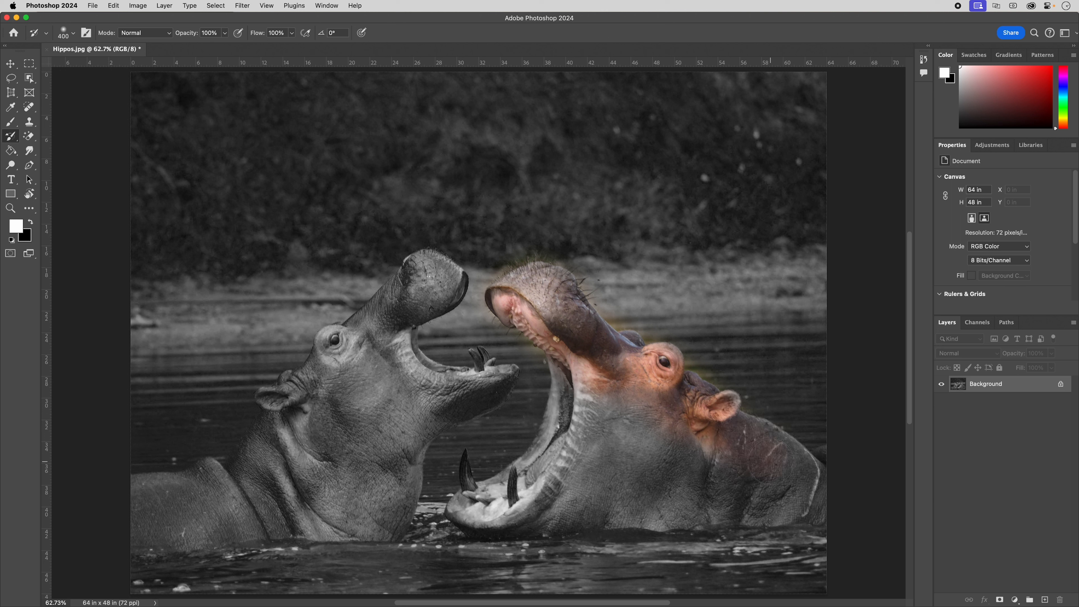
{"action": "mouse_move", "coordinate": [767, 504]}
{"action": "left_mouse_down"}
{"action": "mouse_move", "coordinate": [466, 506]}
{"action": "mouse_move", "coordinate": [482, 509]}
{"action": "mouse_move", "coordinate": [558, 463]}
{"action": "mouse_move", "coordinate": [572, 367]}
{"action": "mouse_move", "coordinate": [584, 477]}
{"action": "mouse_move", "coordinate": [602, 480]}
{"action": "mouse_move", "coordinate": [611, 385]}
{"action": "mouse_move", "coordinate": [652, 470]}
{"action": "mouse_move", "coordinate": [644, 407]}
{"action": "mouse_move", "coordinate": [624, 390]}
{"action": "mouse_move", "coordinate": [711, 444]}
{"action": "mouse_move", "coordinate": [691, 478]}
{"action": "mouse_move", "coordinate": [646, 440]}
{"action": "mouse_move", "coordinate": [756, 488]}
{"action": "mouse_move", "coordinate": [703, 442]}
{"action": "left_mouse_up"}
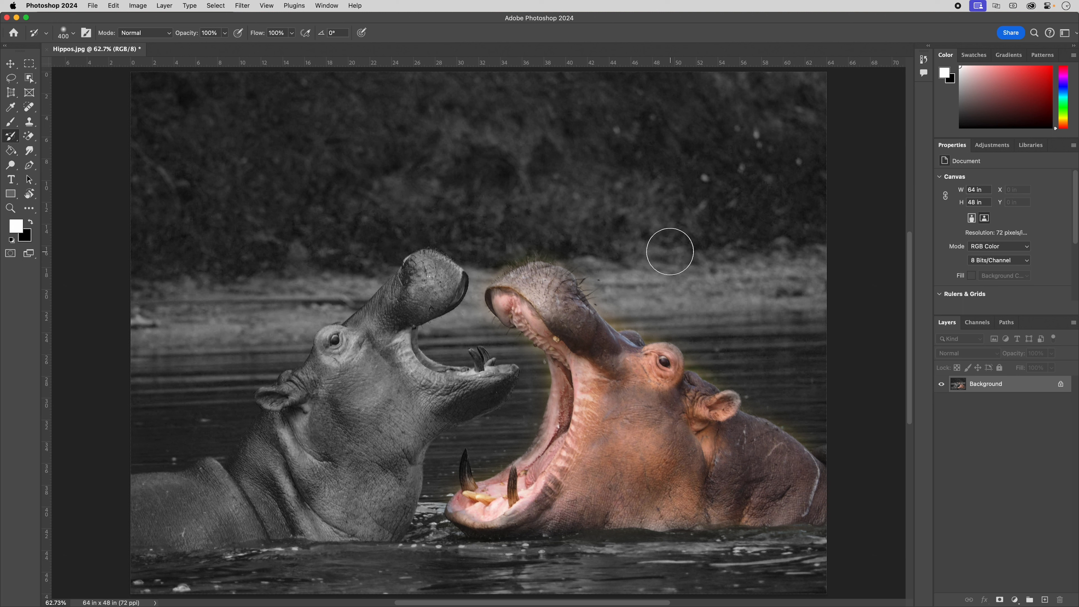
{"action": "key", "text": "super+z"}
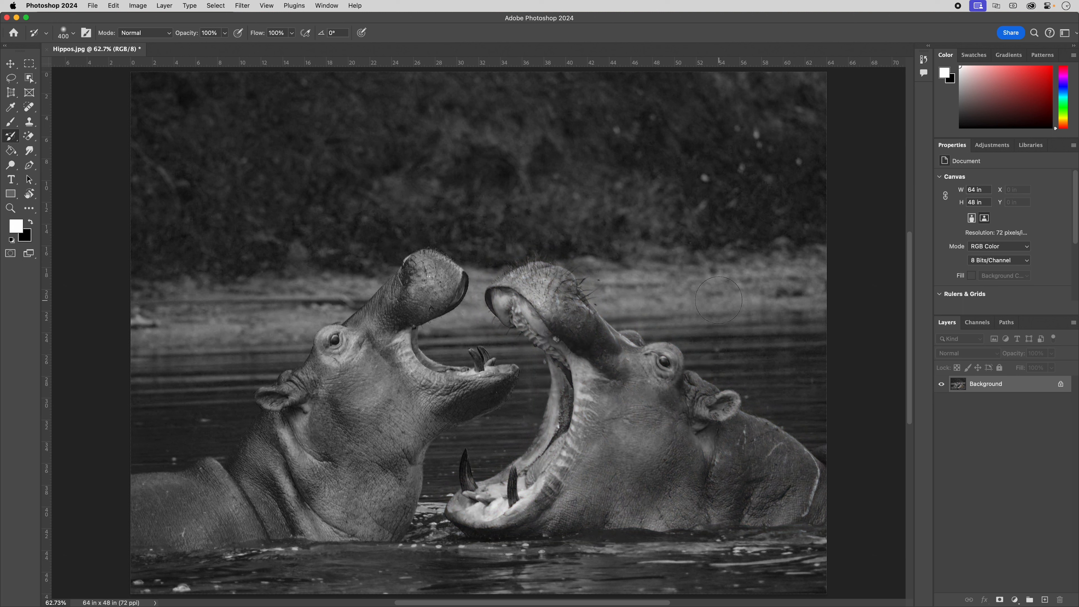
Step: Display the document's history with more room for its states and take a snapshot of the Black & White state
{"action": "left_click", "coordinate": [326, 6]}
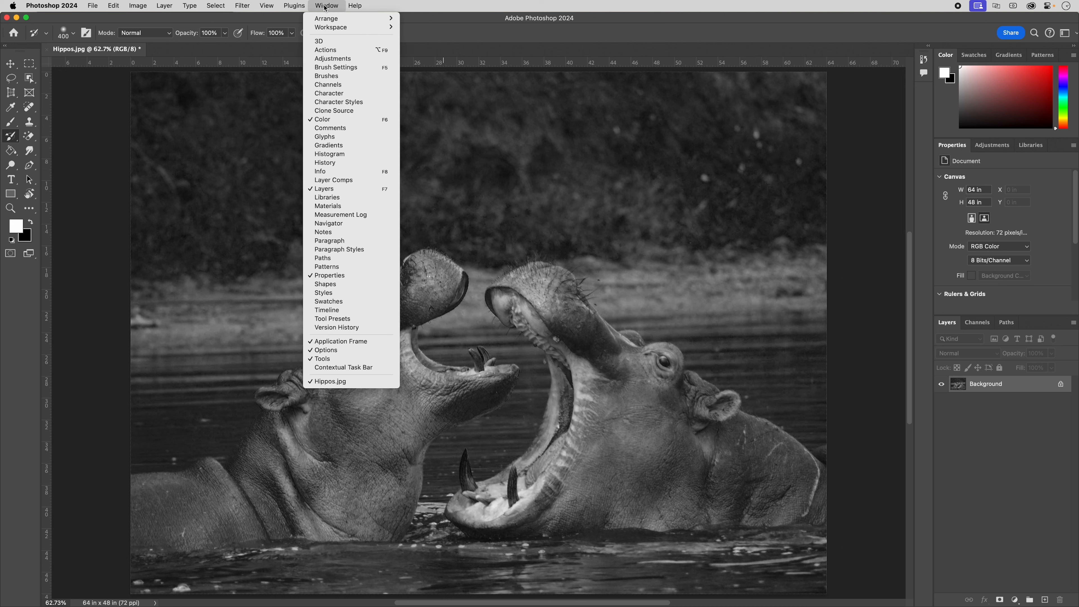
{"action": "left_click", "coordinate": [335, 163]}
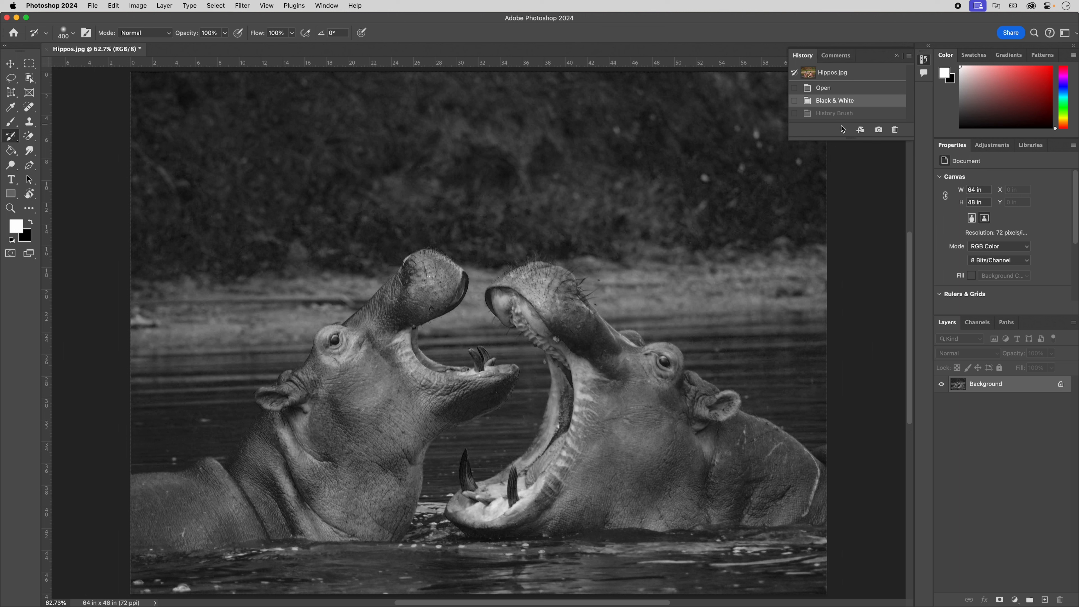
{"action": "left_click_drag", "start_coordinate": [847, 137], "coordinate": [855, 200]}
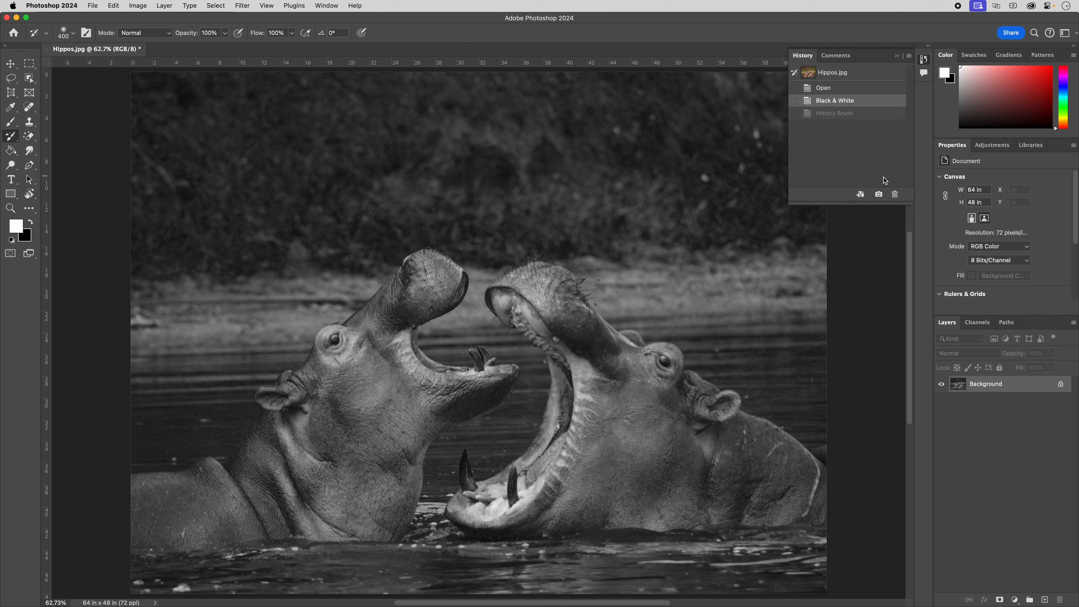
{"action": "left_click", "coordinate": [879, 195]}
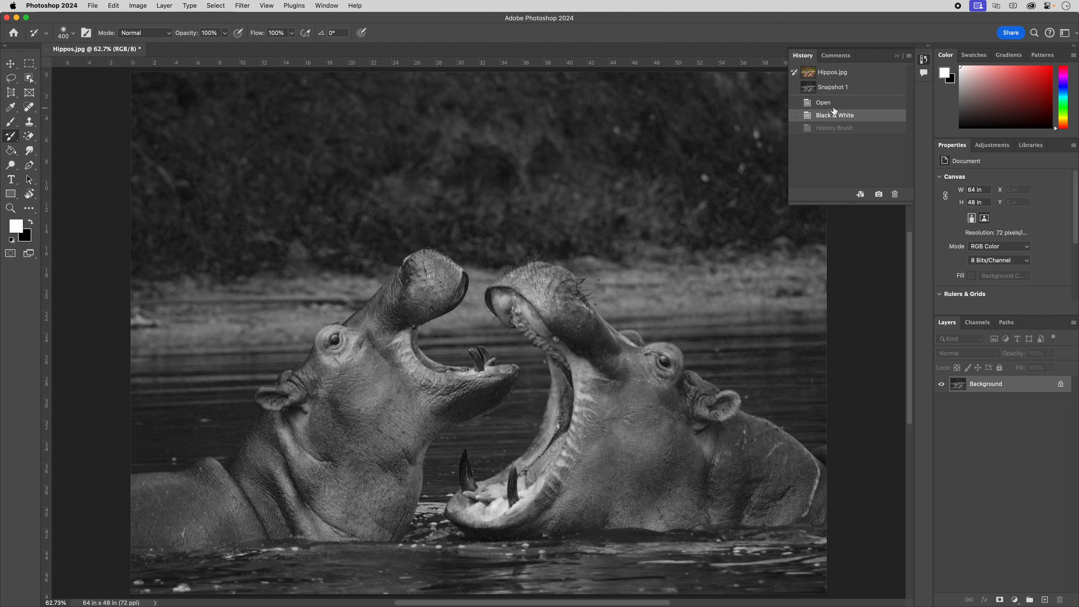
Step: Return the photo to its opening colour state, set Snapshot 1 as the History Brush source and paint the left-hand hippo black and white
{"action": "left_click", "coordinate": [827, 73]}
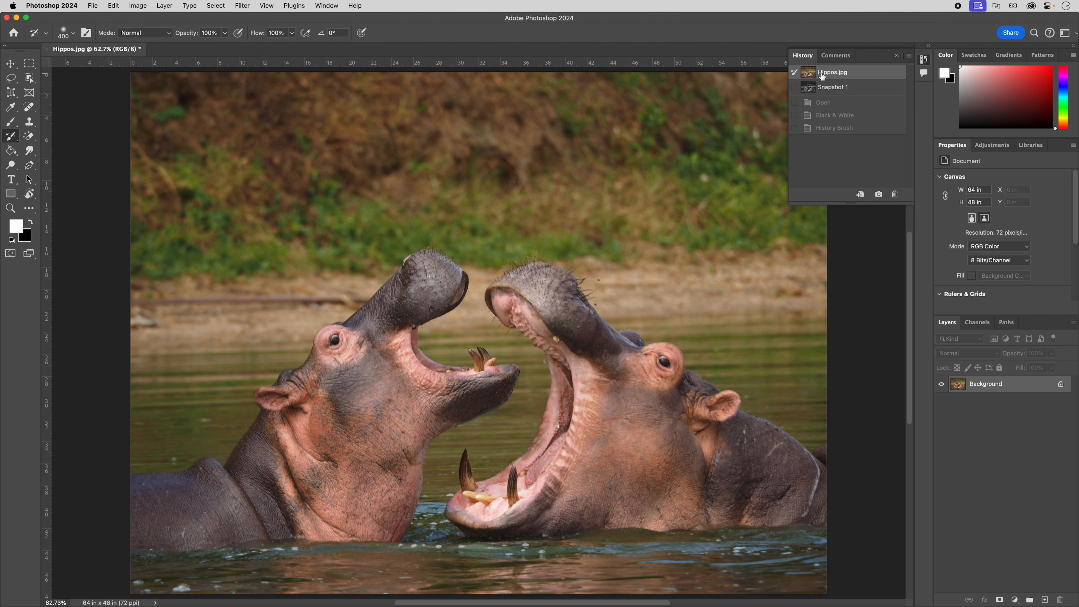
{"action": "left_click", "coordinate": [794, 88]}
{"action": "mouse_move", "coordinate": [440, 280]}
{"action": "left_mouse_down"}
{"action": "mouse_move", "coordinate": [335, 378]}
{"action": "mouse_move", "coordinate": [342, 352]}
{"action": "mouse_move", "coordinate": [286, 411]}
{"action": "mouse_move", "coordinate": [283, 435]}
{"action": "mouse_move", "coordinate": [231, 481]}
{"action": "left_mouse_up"}
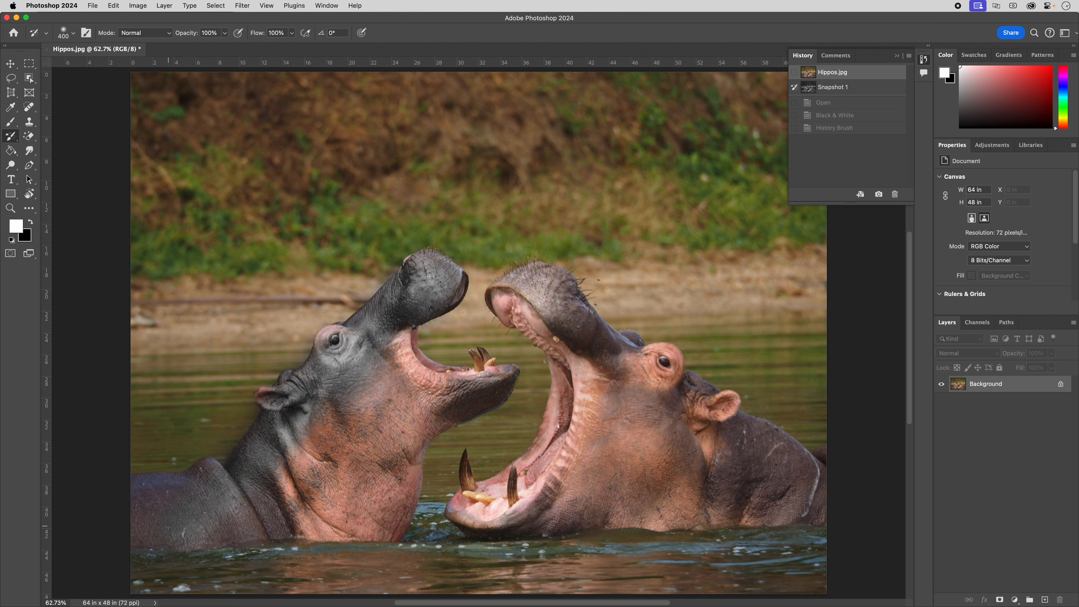
{"action": "mouse_move", "coordinate": [160, 524]}
{"action": "left_mouse_down"}
{"action": "mouse_move", "coordinate": [140, 503]}
{"action": "mouse_move", "coordinate": [187, 516]}
{"action": "left_mouse_up"}
{"action": "mouse_move", "coordinate": [256, 523]}
{"action": "left_mouse_down"}
{"action": "mouse_move", "coordinate": [385, 514]}
{"action": "mouse_move", "coordinate": [403, 434]}
{"action": "mouse_move", "coordinate": [381, 430]}
{"action": "mouse_move", "coordinate": [316, 479]}
{"action": "mouse_move", "coordinate": [303, 472]}
{"action": "mouse_move", "coordinate": [342, 395]}
{"action": "mouse_move", "coordinate": [390, 342]}
{"action": "mouse_move", "coordinate": [396, 371]}
{"action": "mouse_move", "coordinate": [417, 387]}
{"action": "mouse_move", "coordinate": [502, 379]}
{"action": "mouse_move", "coordinate": [480, 374]}
{"action": "left_mouse_up"}
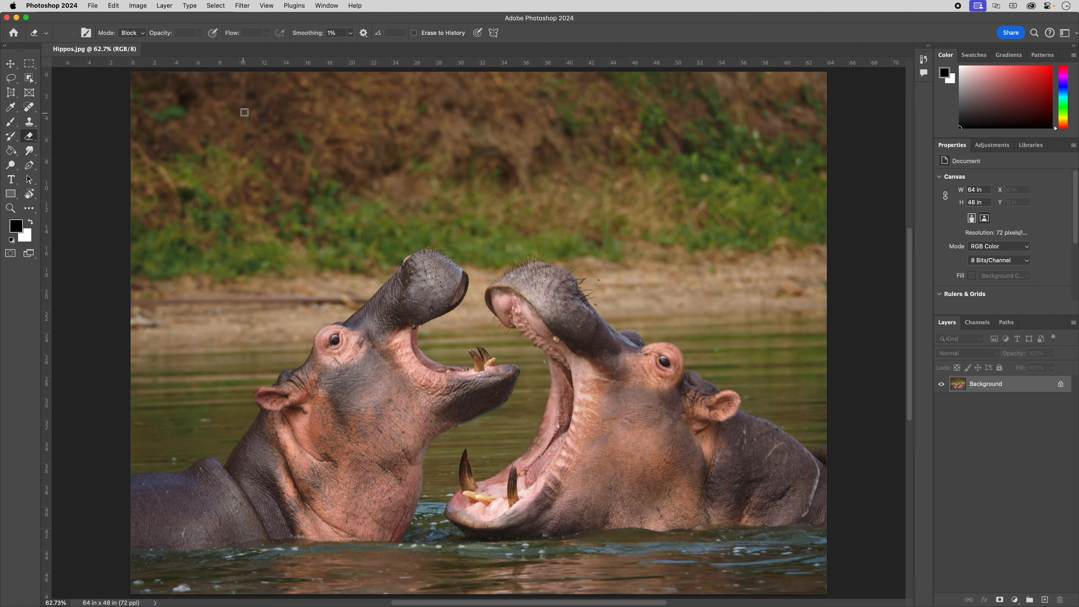
Step: Erase one curved stroke across the bank above the hippos in Block mode and a second one zoomed in, and compare their widths
{"action": "left_click_drag", "start_coordinate": [280, 132], "coordinate": [242, 212]}
{"action": "scroll", "coordinate": [292, 191], "scroll_direction": "up", "scroll_amount": 15}
{"action": "mouse_move", "coordinate": [394, 140]}
{"action": "left_mouse_down"}
{"action": "mouse_move", "coordinate": [369, 168]}
{"action": "mouse_move", "coordinate": [324, 280]}
{"action": "mouse_move", "coordinate": [255, 325]}
{"action": "left_mouse_up"}
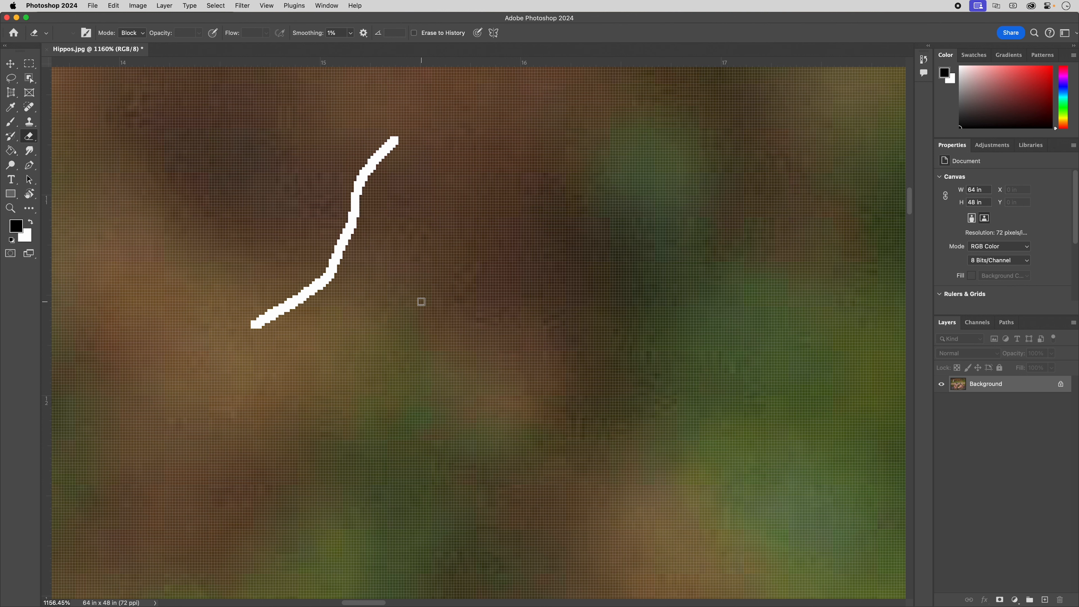
{"action": "key", "text": "super+0"}
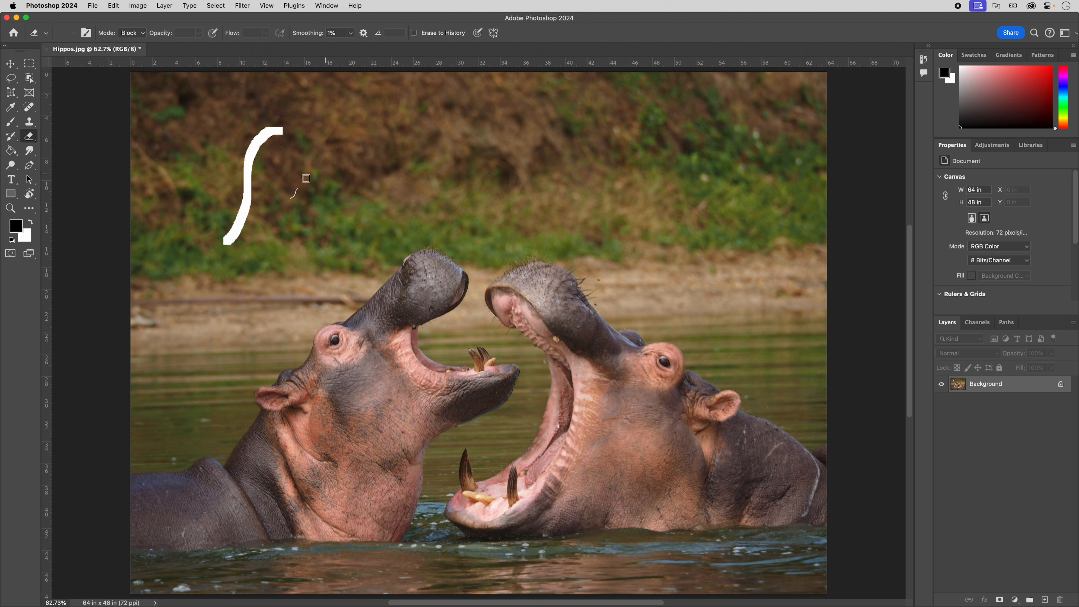
{"action": "left_click", "coordinate": [141, 33]}
{"action": "left_click", "coordinate": [133, 43]}
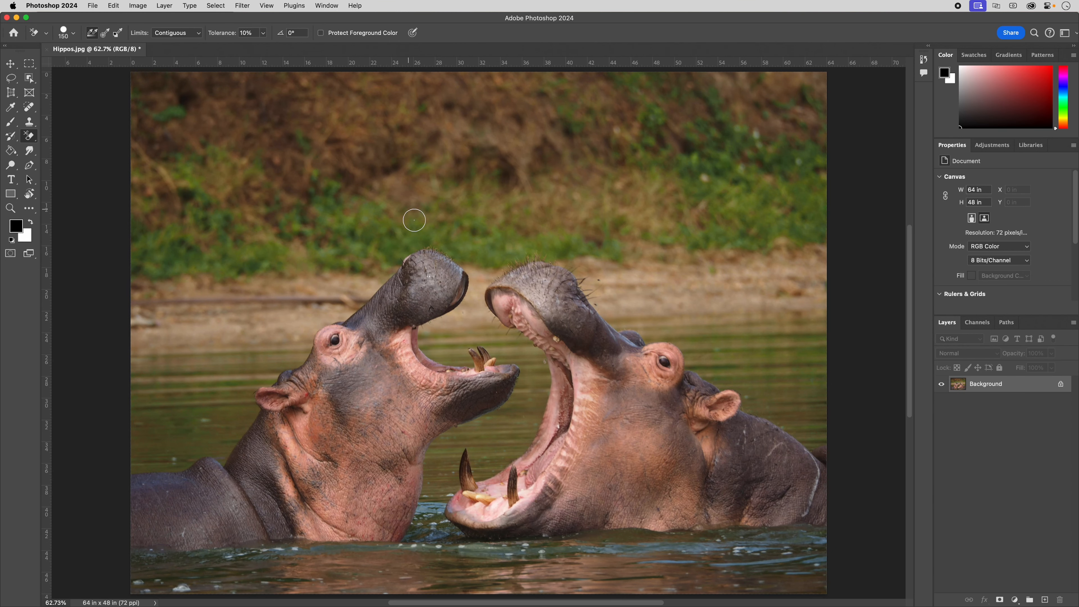
Step: Erase the background along the left-hand hippo's outline with a 150 px Background Eraser, using Contiguous limits and 10% tolerance
{"action": "mouse_move", "coordinate": [418, 243]}
{"action": "left_mouse_down"}
{"action": "mouse_move", "coordinate": [267, 381]}
{"action": "mouse_move", "coordinate": [241, 426]}
{"action": "mouse_move", "coordinate": [207, 454]}
{"action": "mouse_move", "coordinate": [130, 465]}
{"action": "left_mouse_up"}
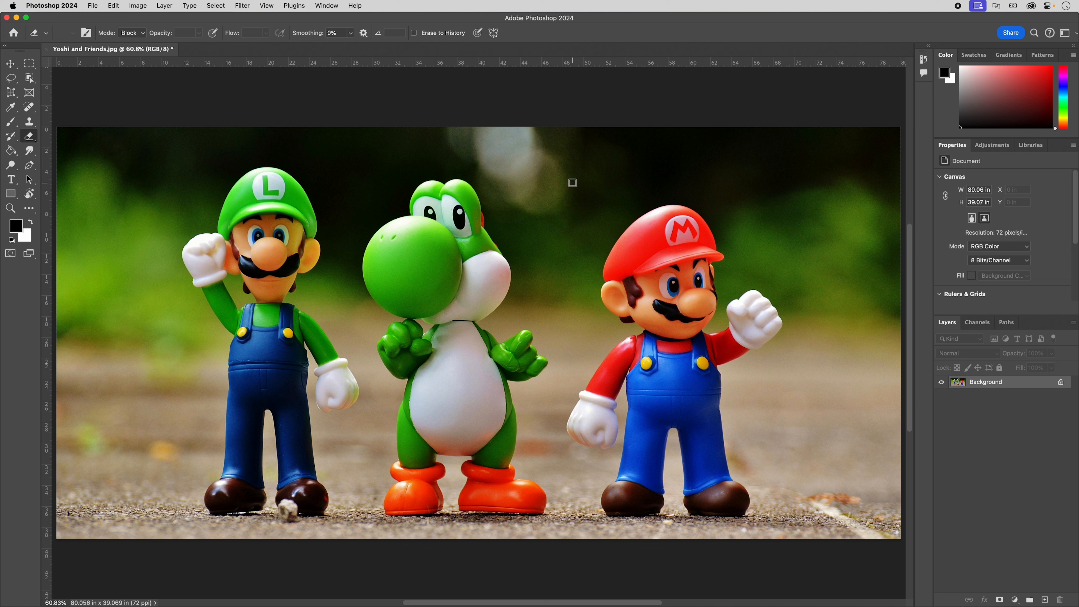
Step: Erase the right-hand figure's blue overalls from the chest and both legs using the Magic Eraser with a tolerance of 69
{"action": "right_click", "coordinate": [30, 137]}
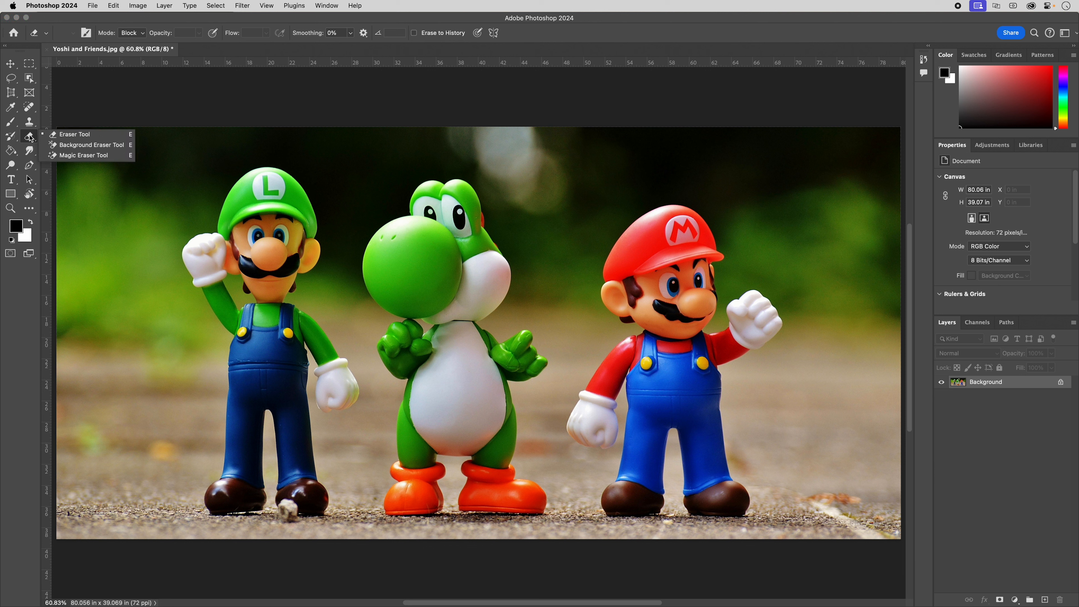
{"action": "left_click", "coordinate": [73, 157]}
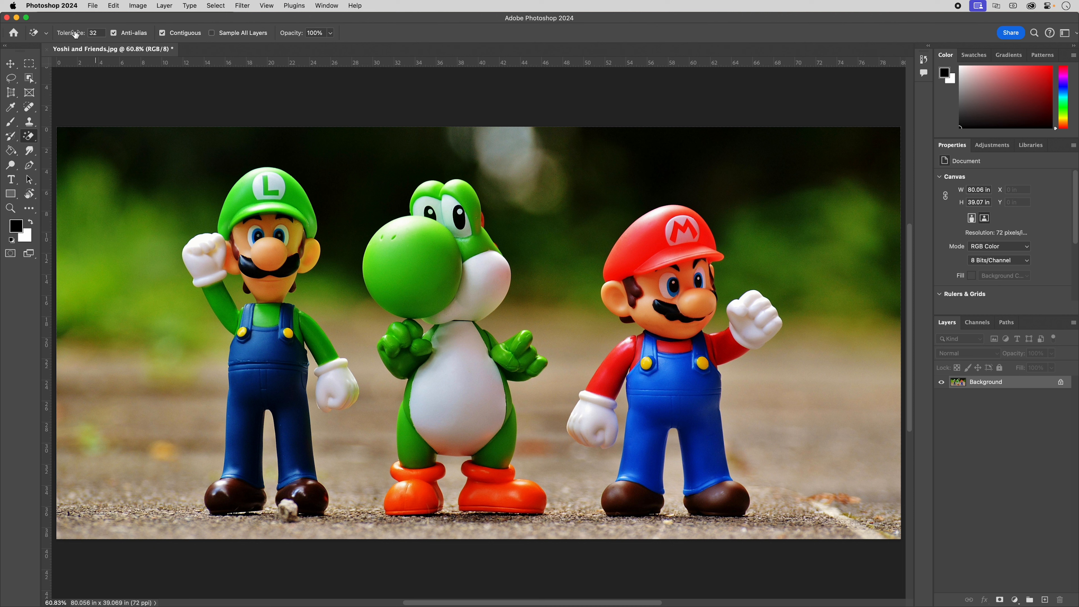
{"action": "left_click_drag", "start_coordinate": [75, 35], "coordinate": [92, 32]}
{"action": "left_click", "coordinate": [676, 386]}
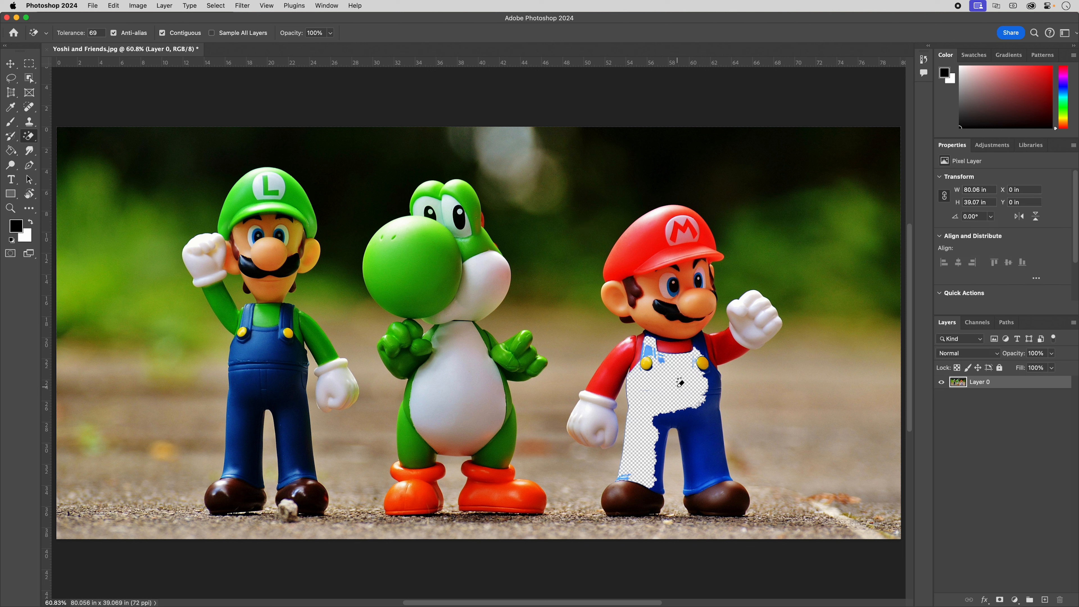
{"action": "left_click", "coordinate": [705, 427]}
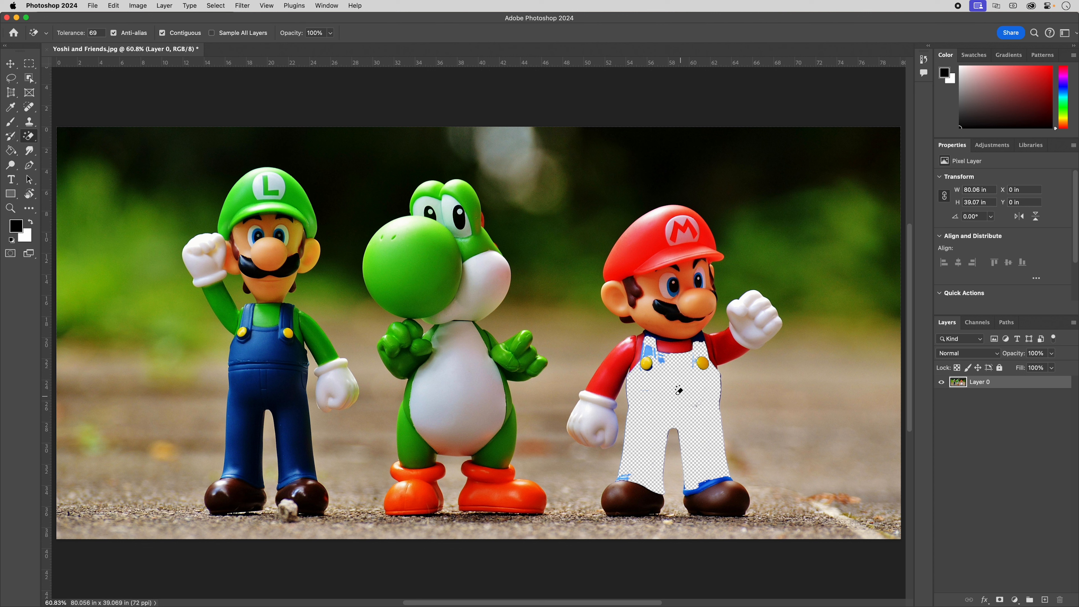
Step: Try erasing the right-hand figure's red cap and skin with the Magic Eraser, and undo both erasures
{"action": "left_click", "coordinate": [644, 256]}
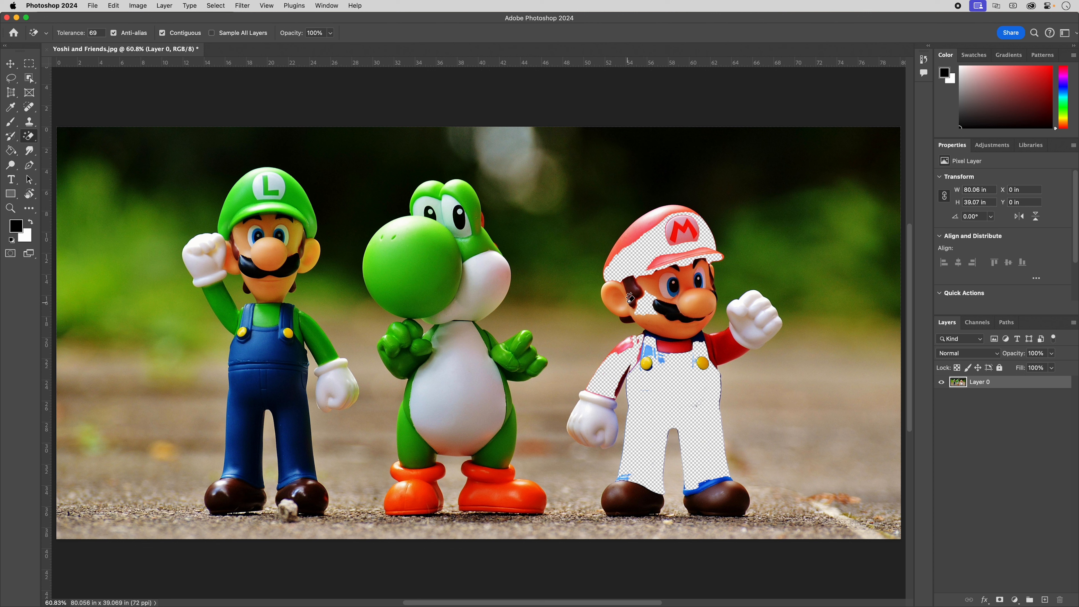
{"action": "left_click", "coordinate": [621, 300]}
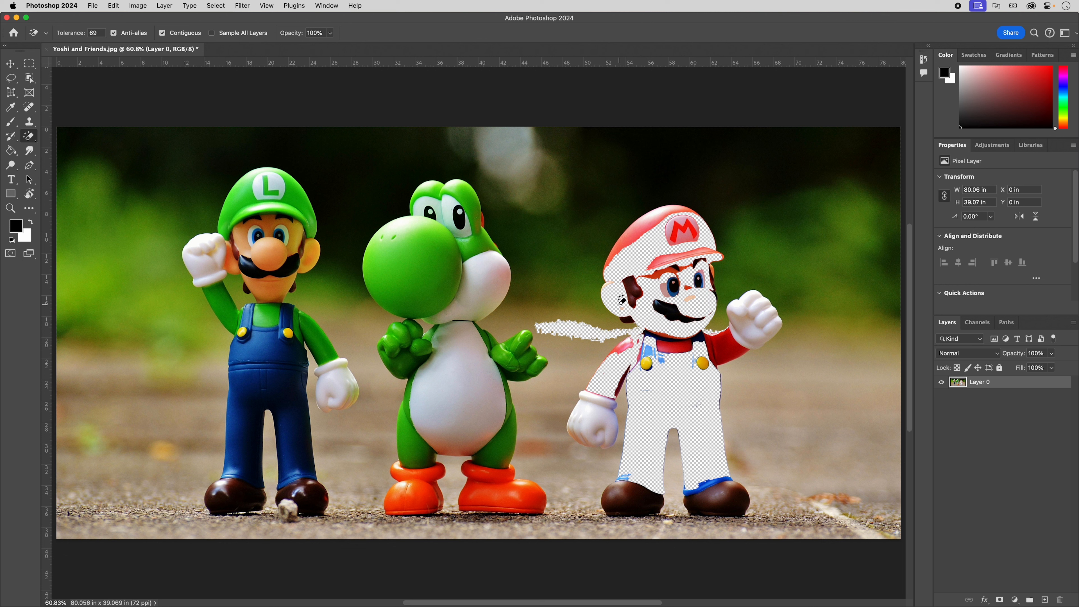
{"action": "key", "text": "super+z"}
{"action": "key", "text": "super+z"}
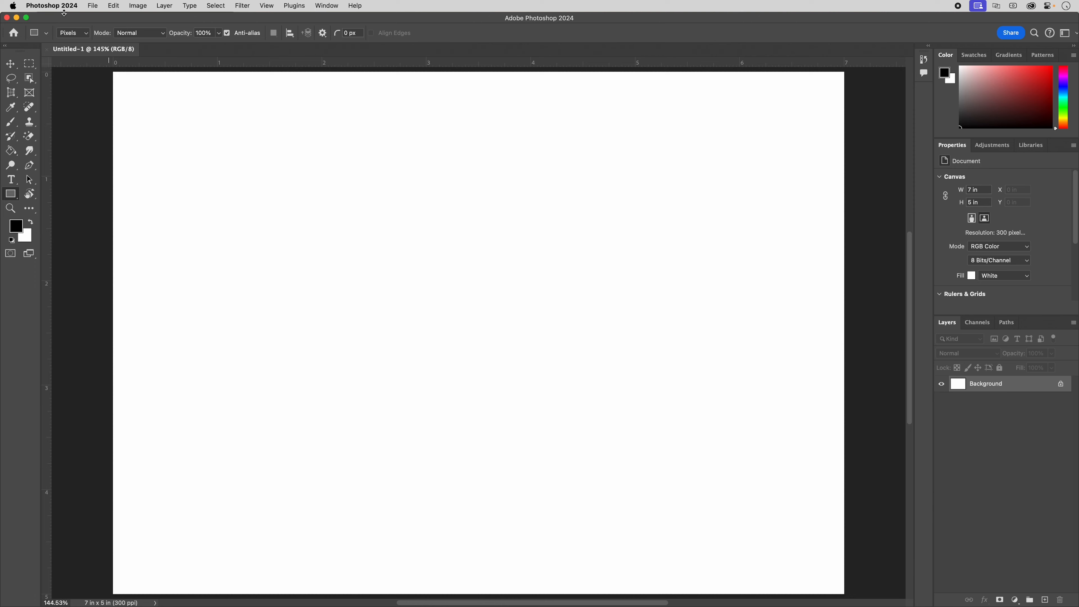
Step: Set the Rectangle tool to Shape mode with a pinkish-red stroke about 34.7 px wide
{"action": "left_click", "coordinate": [88, 34]}
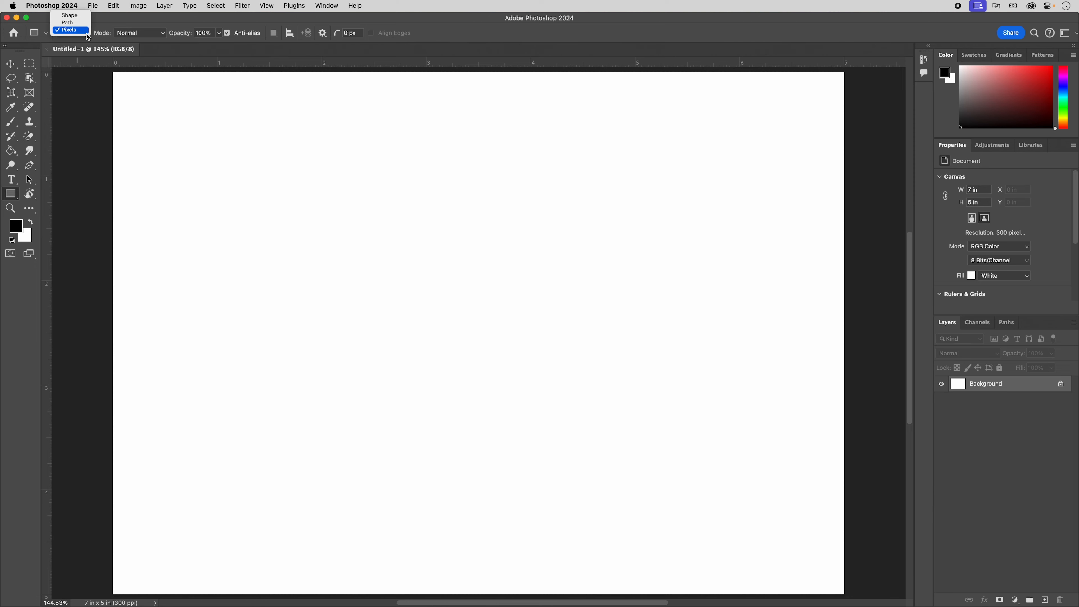
{"action": "left_click", "coordinate": [70, 16]}
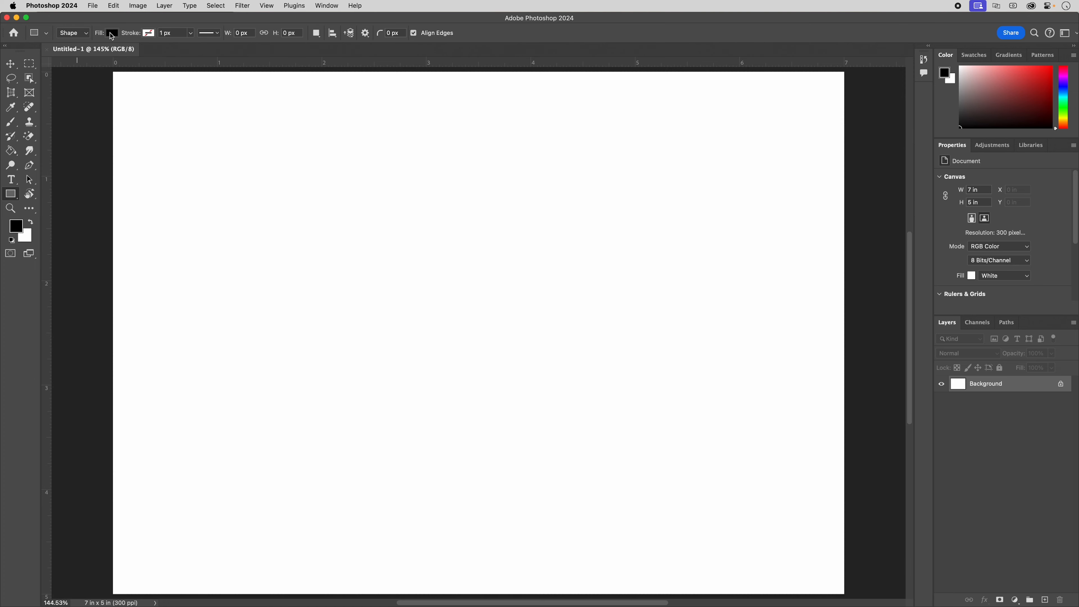
{"action": "left_click", "coordinate": [149, 32]}
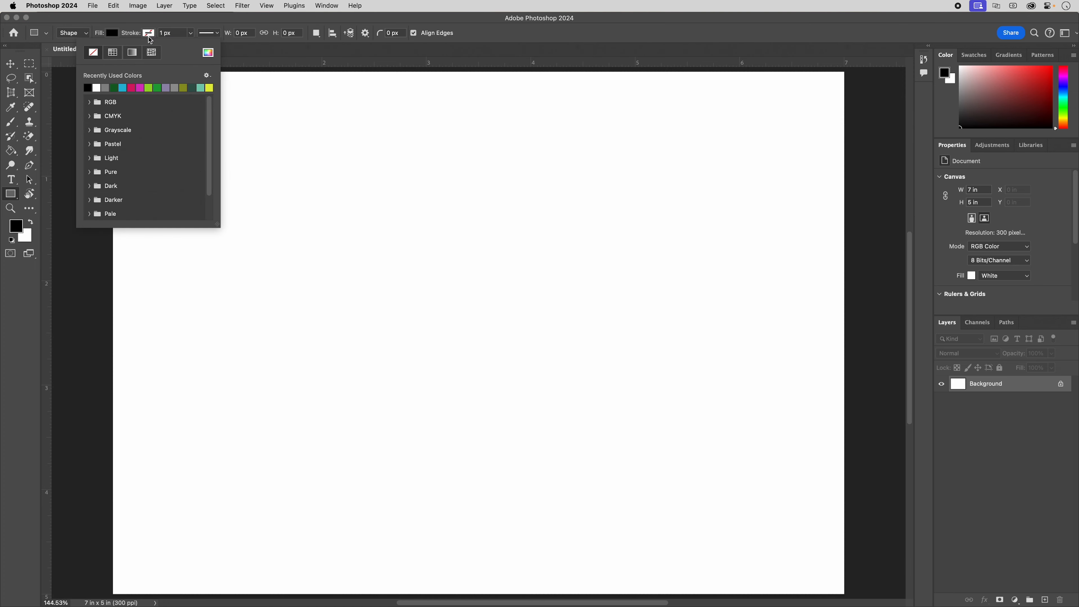
{"action": "left_click", "coordinate": [132, 87]}
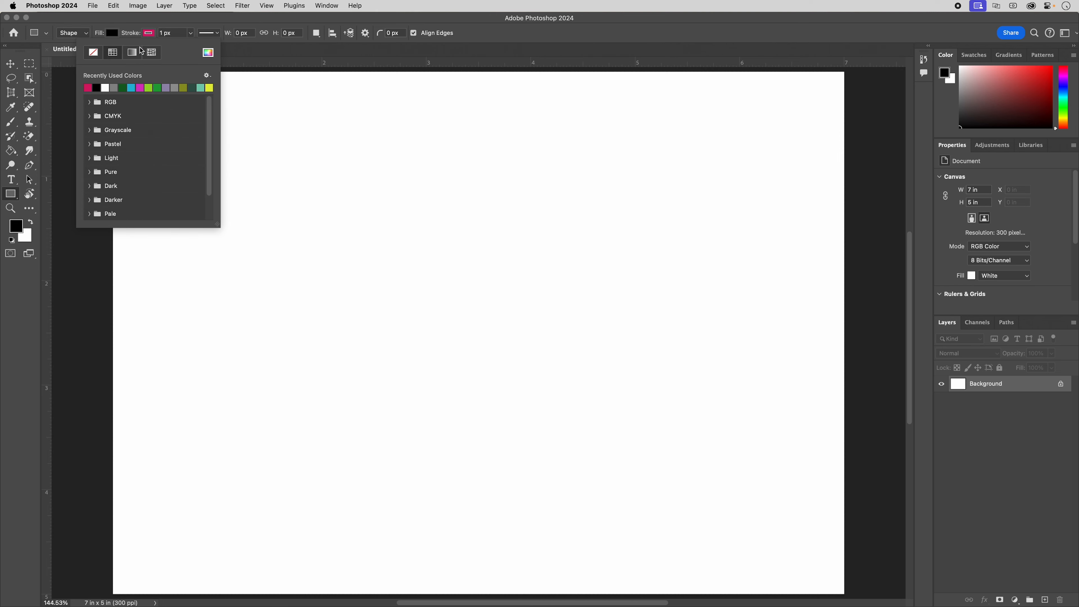
{"action": "left_click", "coordinate": [191, 33]}
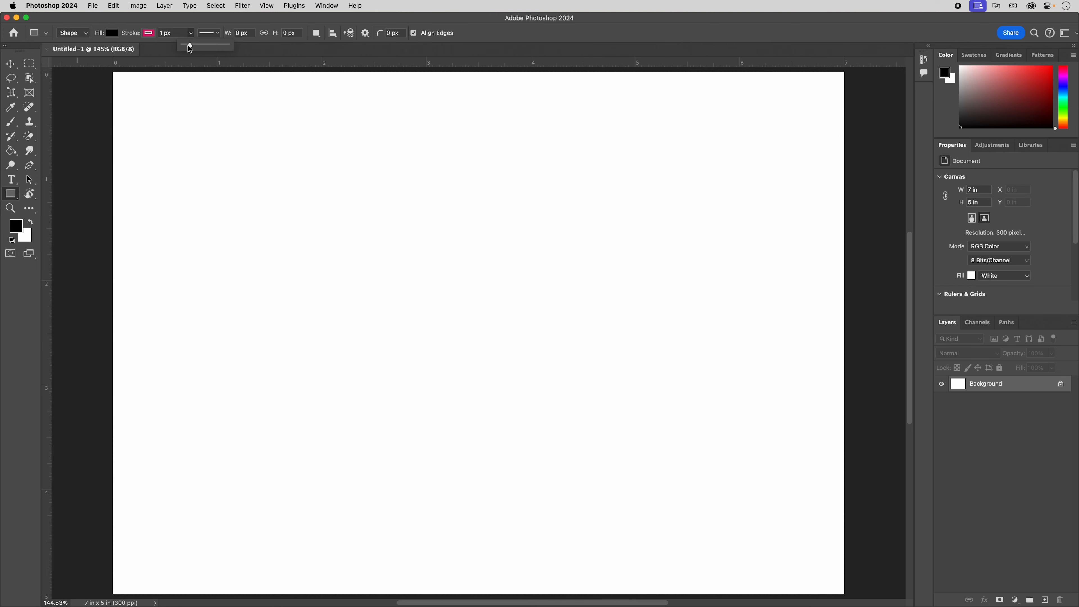
{"action": "left_click_drag", "start_coordinate": [188, 45], "coordinate": [198, 47]}
Step: Draw a rectangle about 582 × 504 px in the left half of the canvas and round all its corners
{"action": "mouse_move", "coordinate": [231, 203]}
{"action": "left_mouse_down"}
{"action": "mouse_move", "coordinate": [340, 345]}
{"action": "mouse_move", "coordinate": [421, 364]}
{"action": "mouse_move", "coordinate": [435, 379]}
{"action": "left_mouse_up"}
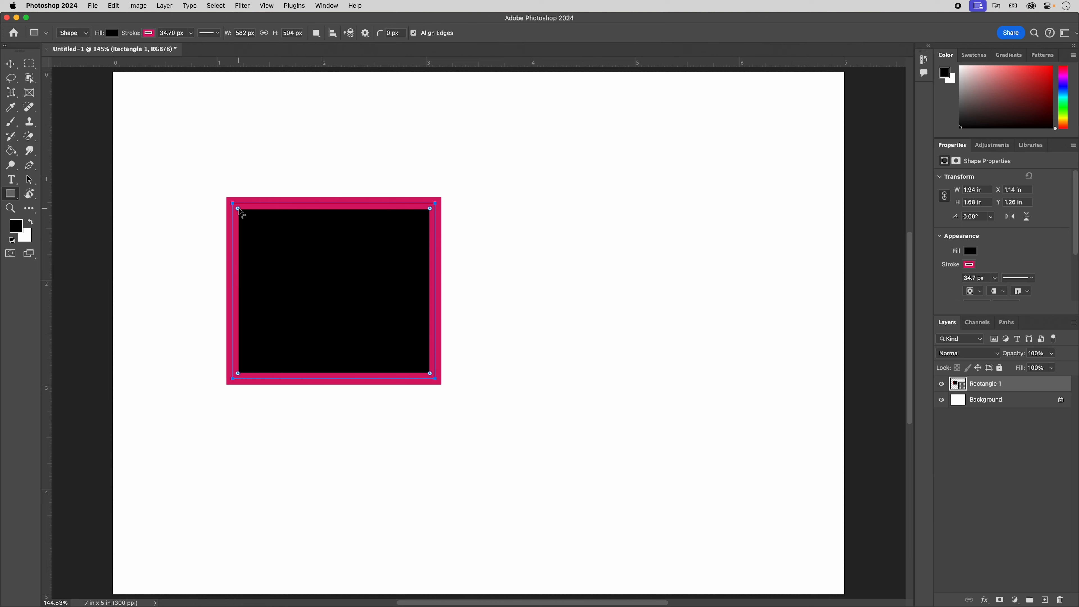
{"action": "left_click_drag", "start_coordinate": [238, 209], "coordinate": [256, 229]}
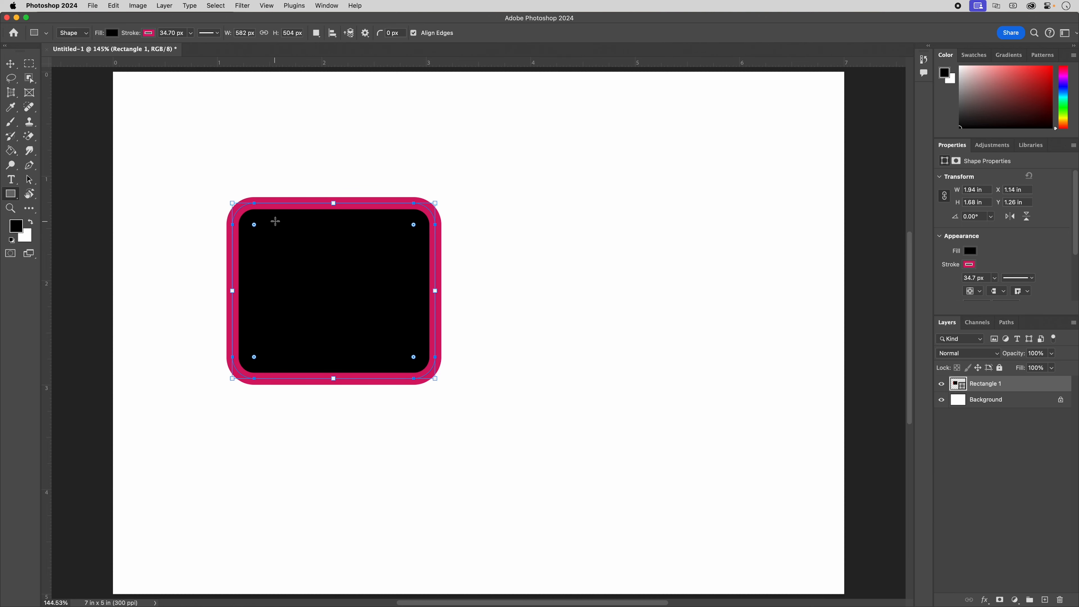